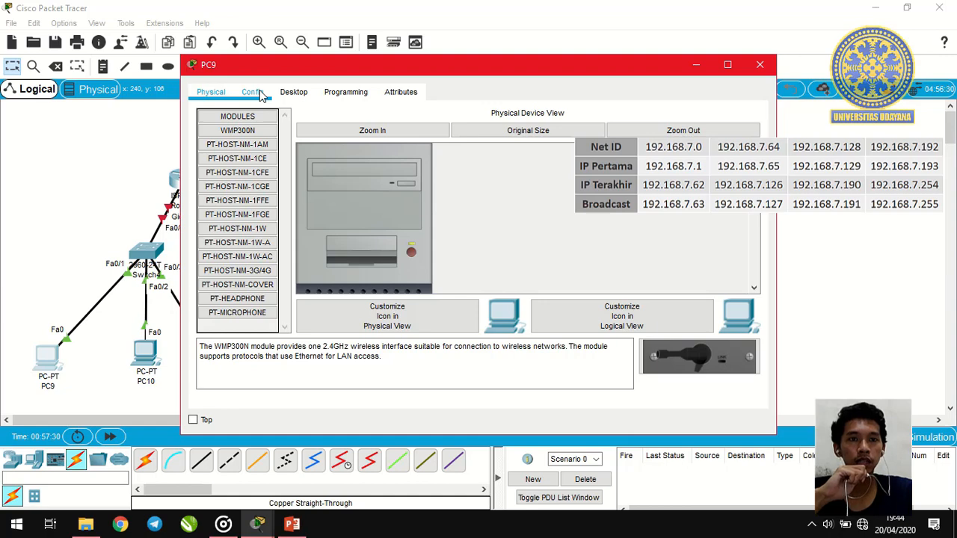
# Open PC9's IP configuration and assign it the static IP address 192.168.7.2.
pyautogui.click(293, 92)
pyautogui.click(259, 147)
pyautogui.click(494, 131)
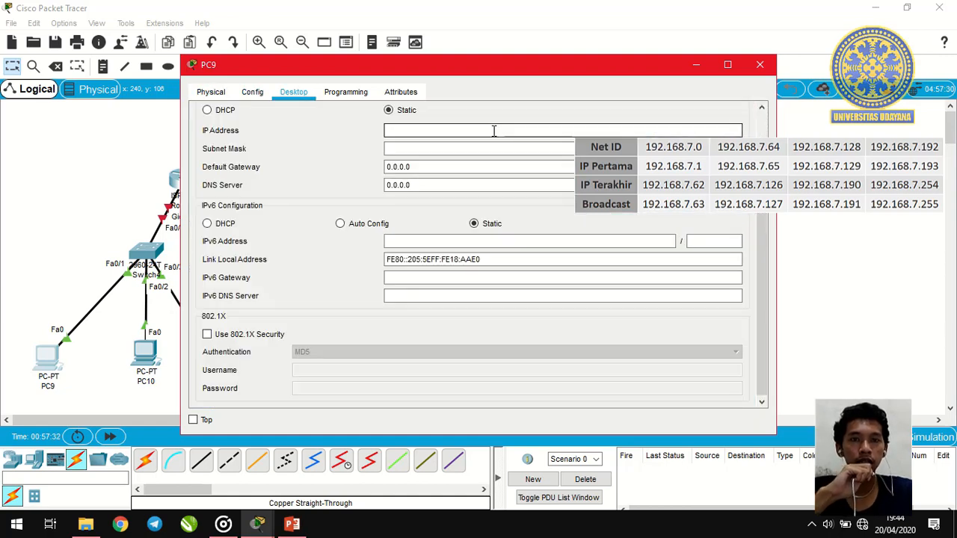
pyautogui.write('19')
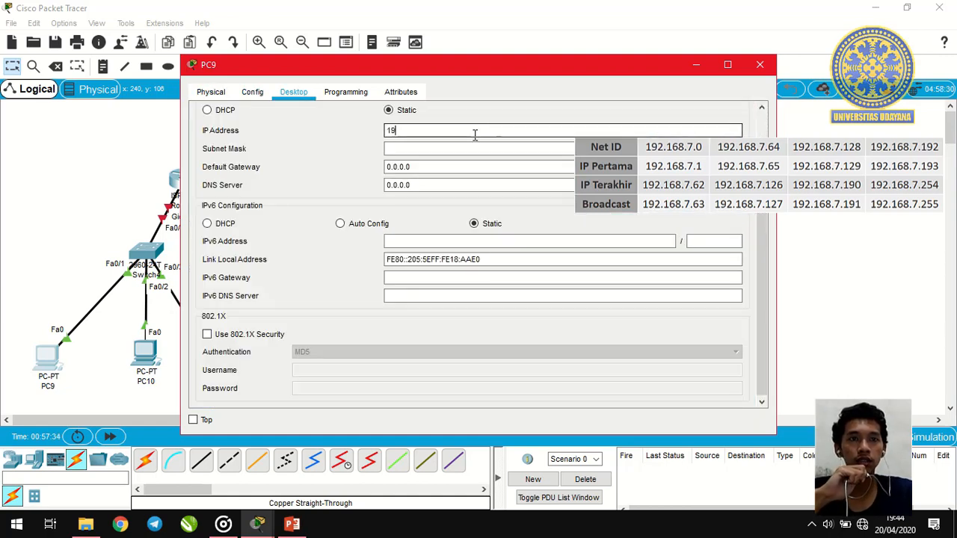
pyautogui.write('2.168')
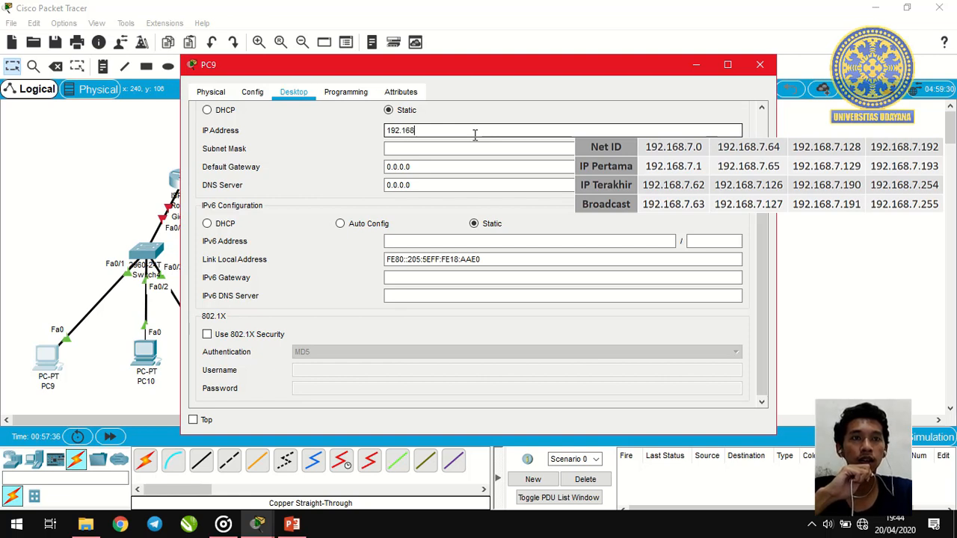
pyautogui.write('.7')
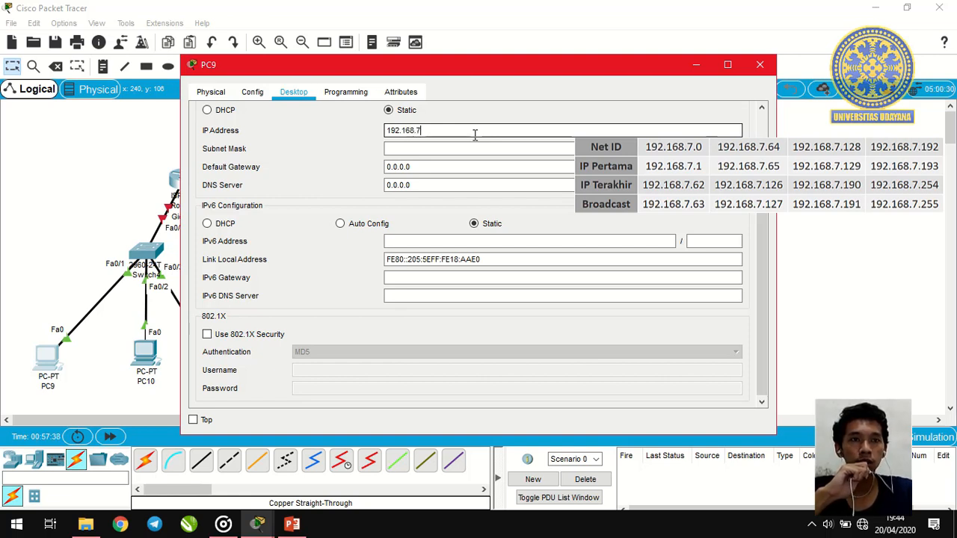
pyautogui.write('.2')
# Set PC9's subnet mask to 255.255.255.192.
pyautogui.press('Tab')
pyautogui.press('End')
pyautogui.press('BackSpace')
pyautogui.write('192')
# Set PC9's default gateway to 192.168.7.1 and close its settings window.
pyautogui.press('Tab')
pyautogui.write('192.168')
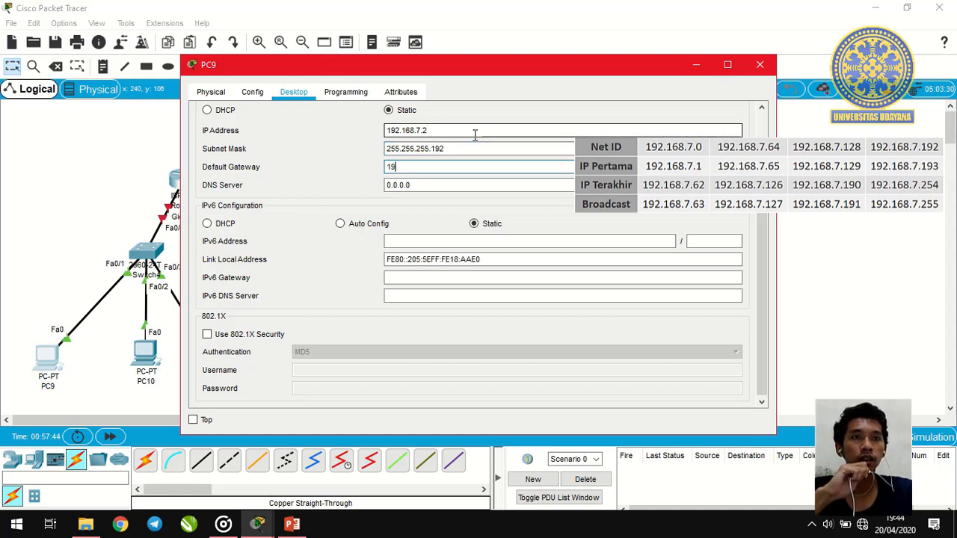
pyautogui.write('.')
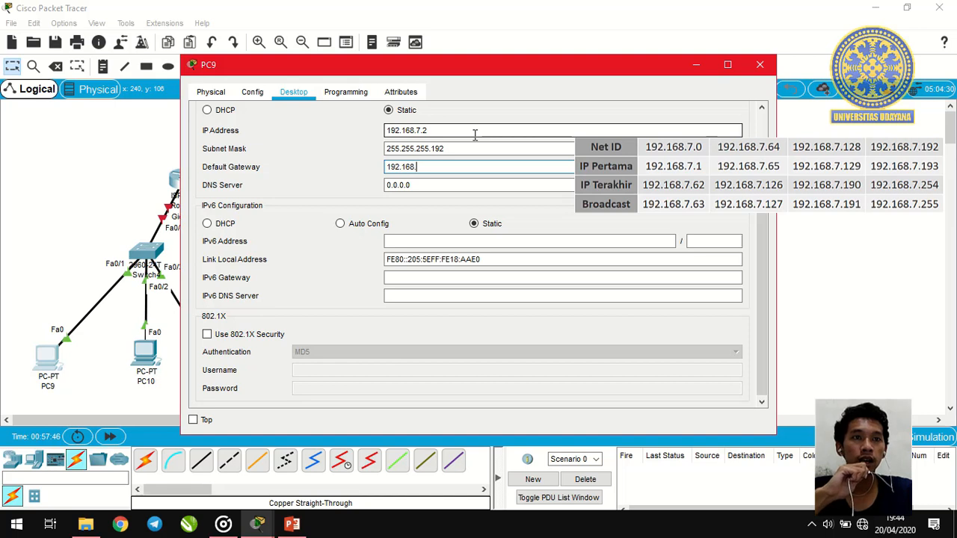
pyautogui.write('7')
pyautogui.hotkey('ctrl', 'a')
pyautogui.press('End')
pyautogui.write('.1')
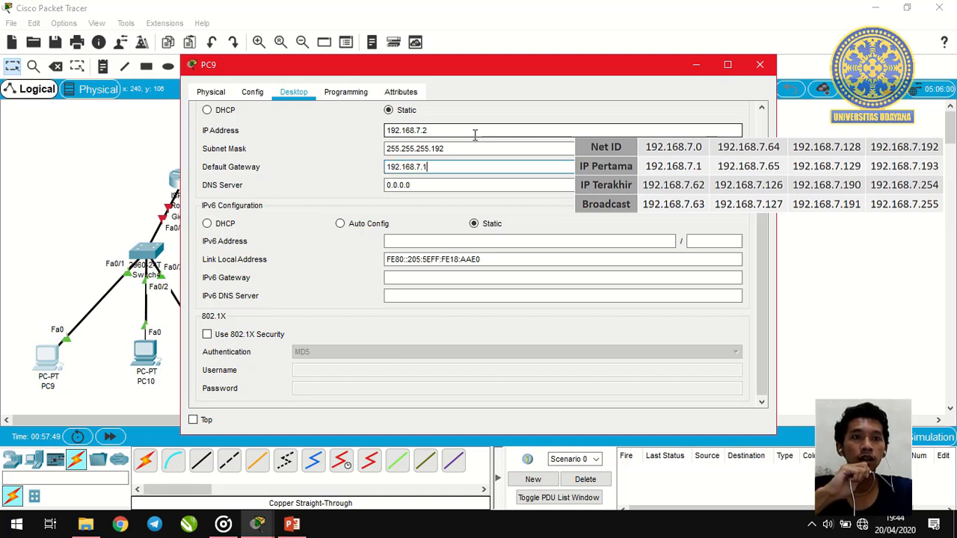
pyautogui.click(759, 66)
# Open PC10's IP configuration and assign it the static IP address 192.168.7.3.
pyautogui.click(146, 355)
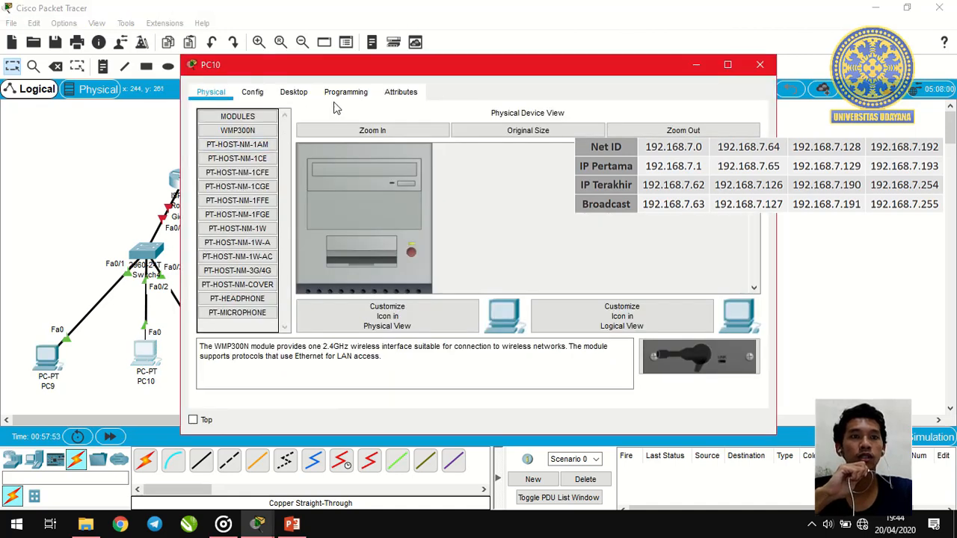
pyautogui.click(292, 92)
pyautogui.click(252, 153)
pyautogui.click(450, 135)
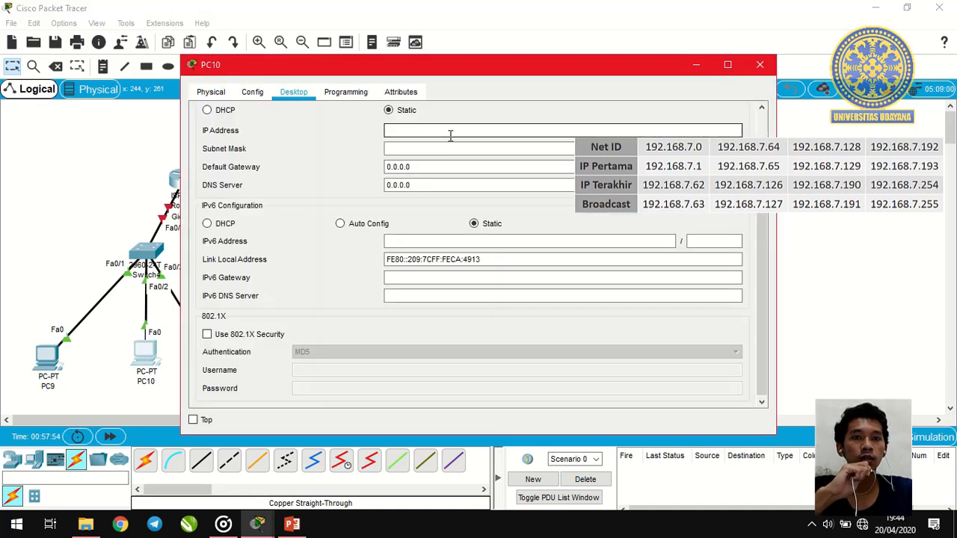
pyautogui.write('192.168.7.')
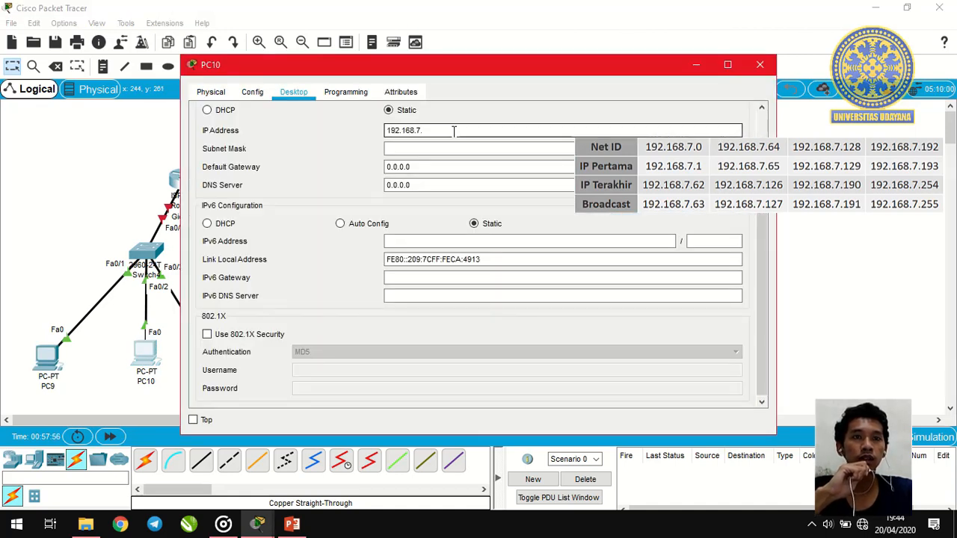
pyautogui.write('3')
# Set PC10's subnet mask to 255.255.255.192 and its default gateway to 192.168.7.1, closing its settings window.
pyautogui.press('Tab')
pyautogui.press('End')
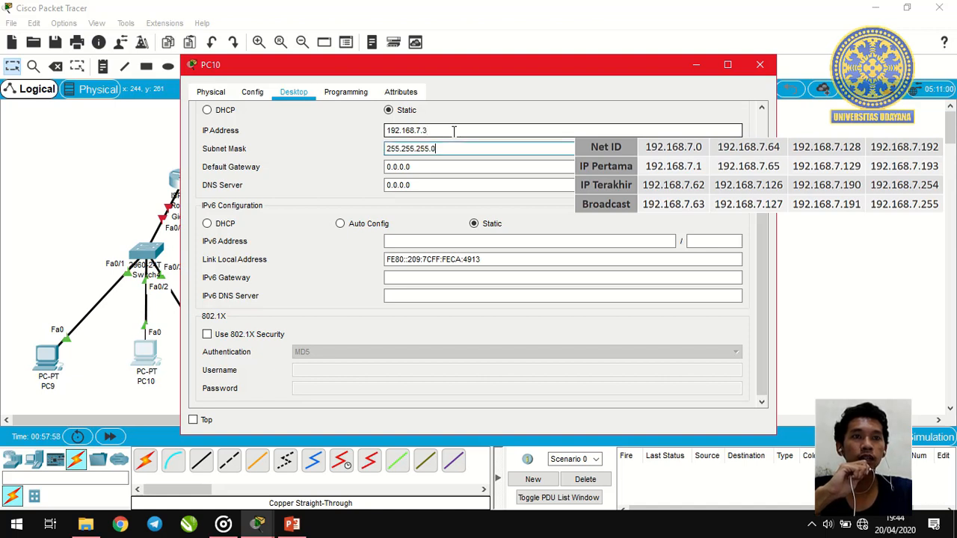
pyautogui.press('BackSpace')
pyautogui.write('192')
pyautogui.press('Tab')
pyautogui.write('192.168.7.')
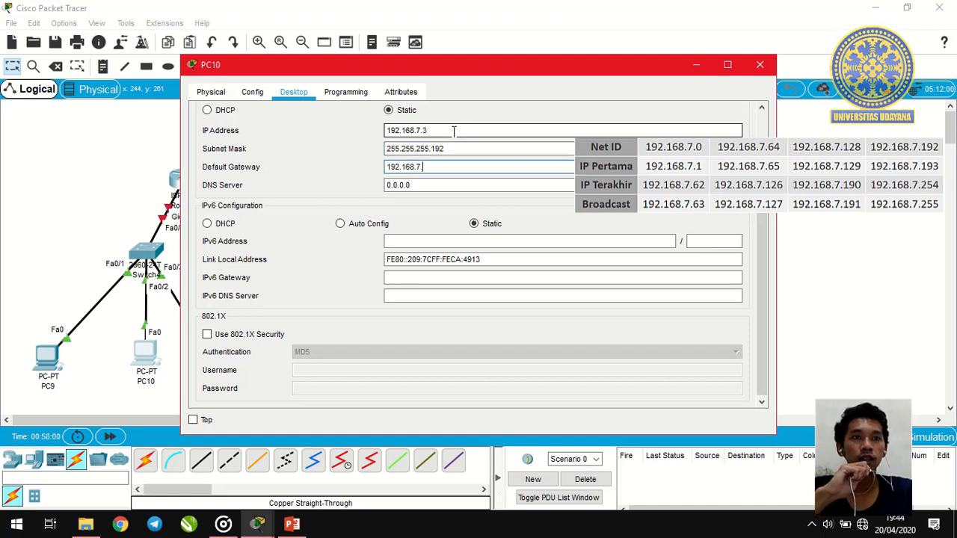
pyautogui.write('1')
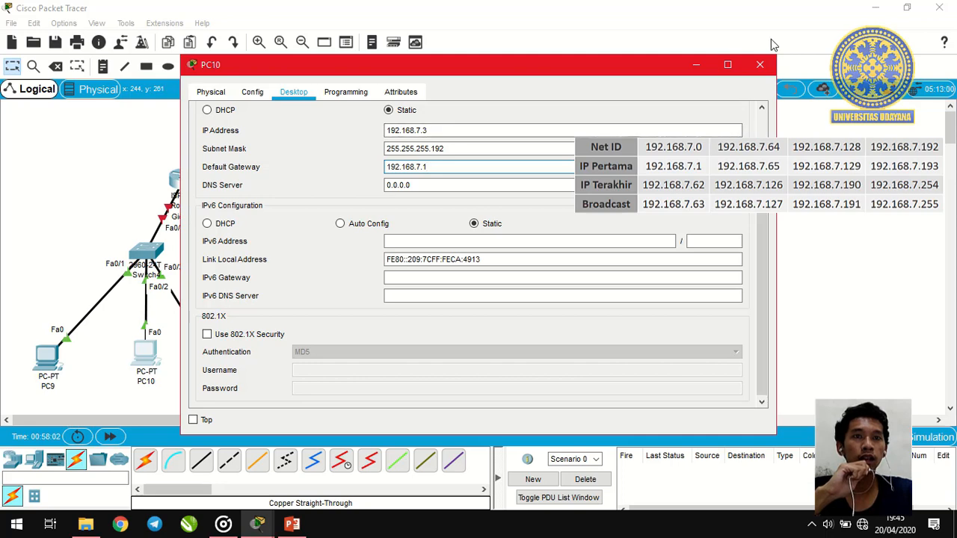
pyautogui.click(770, 64)
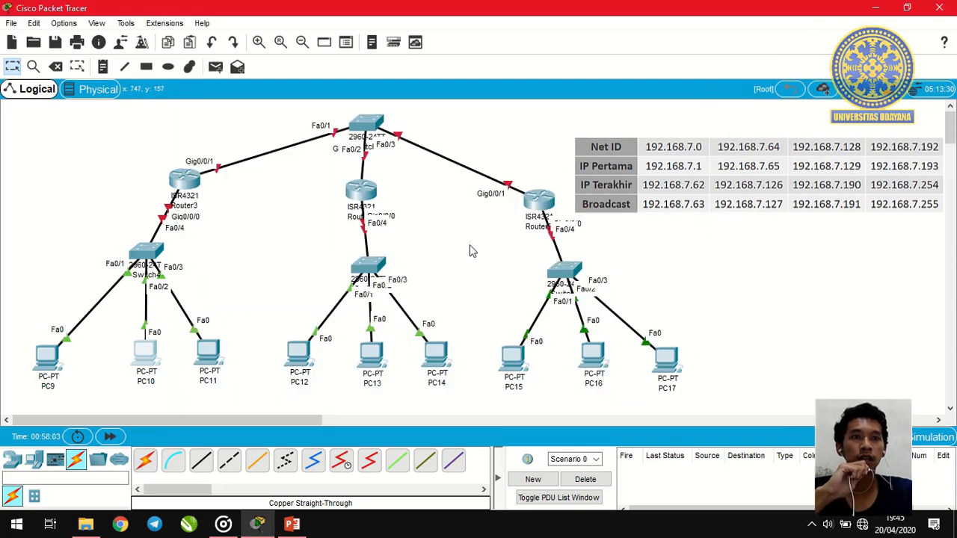
# Open PC11's IP configuration and assign it the static IP address 192.168.7.4.
pyautogui.click(209, 353)
pyautogui.click(254, 93)
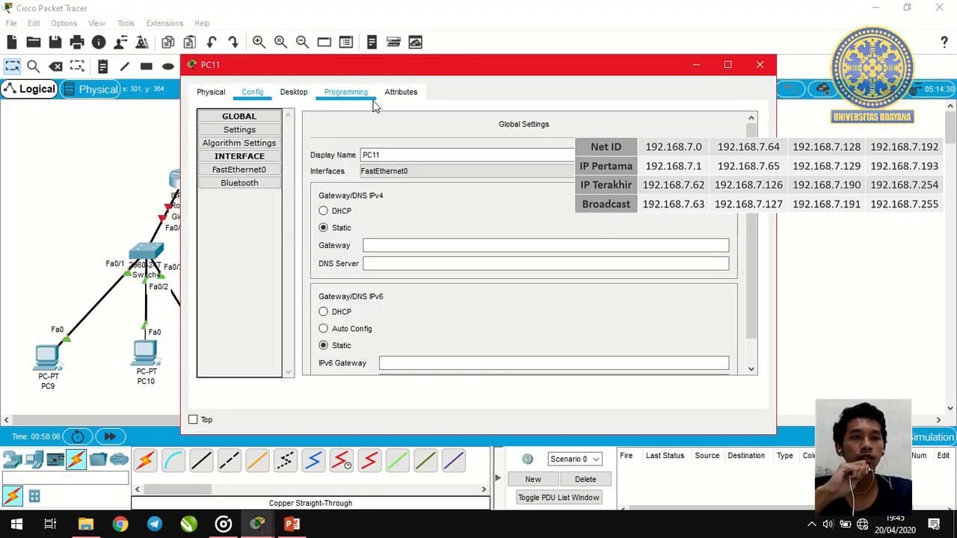
pyautogui.click(293, 92)
pyautogui.click(254, 133)
pyautogui.click(453, 131)
pyautogui.write('192.168.7.4')
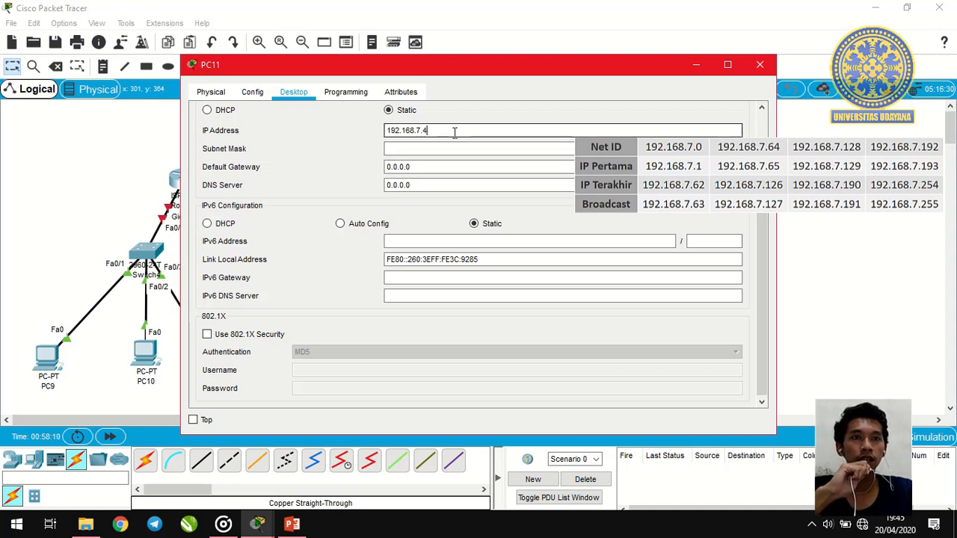
# Set PC11's subnet mask to 255.255.255.192 and its default gateway to 192.168.7.1, closing its settings window.
pyautogui.press('Tab')
pyautogui.write('255.255.255.192')
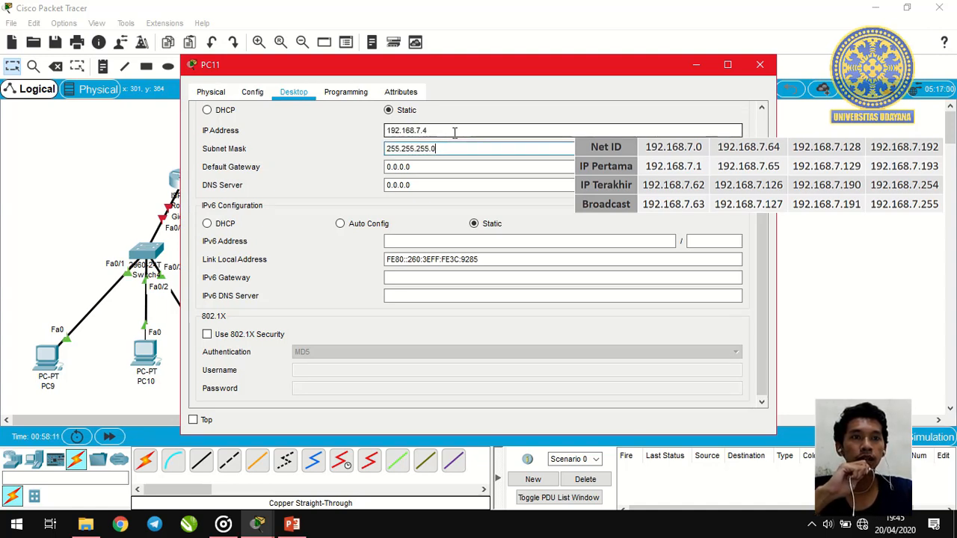
pyautogui.press('Tab')
pyautogui.write('192.168.71')
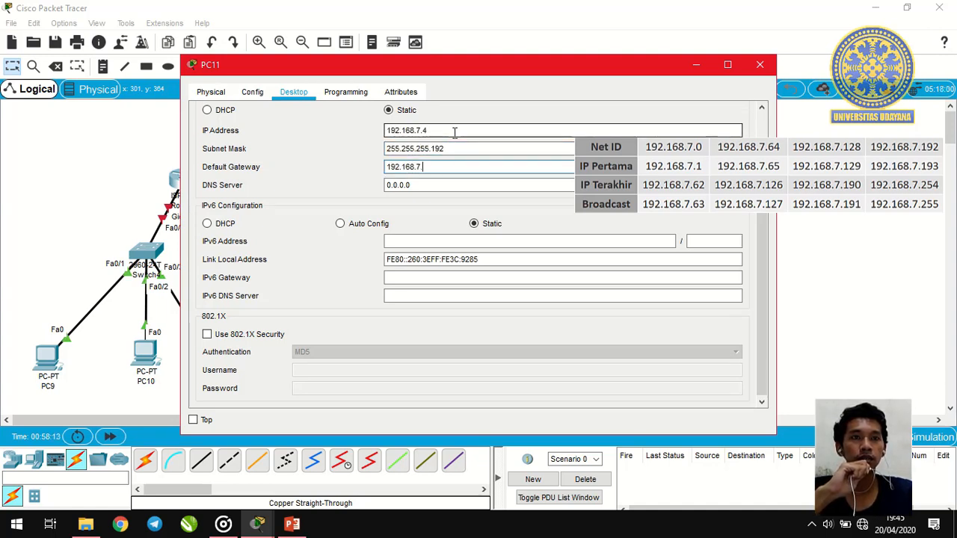
pyautogui.write('.1')
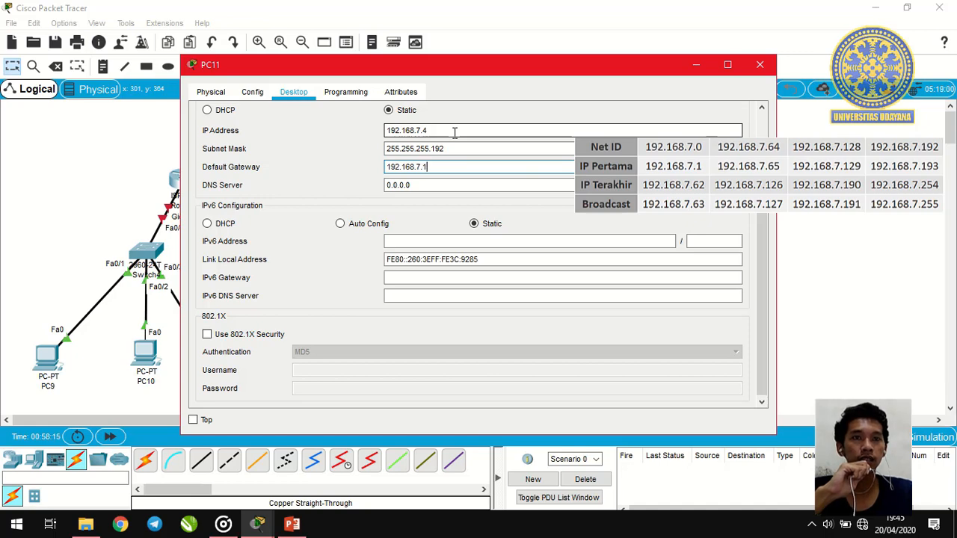
pyautogui.click(760, 64)
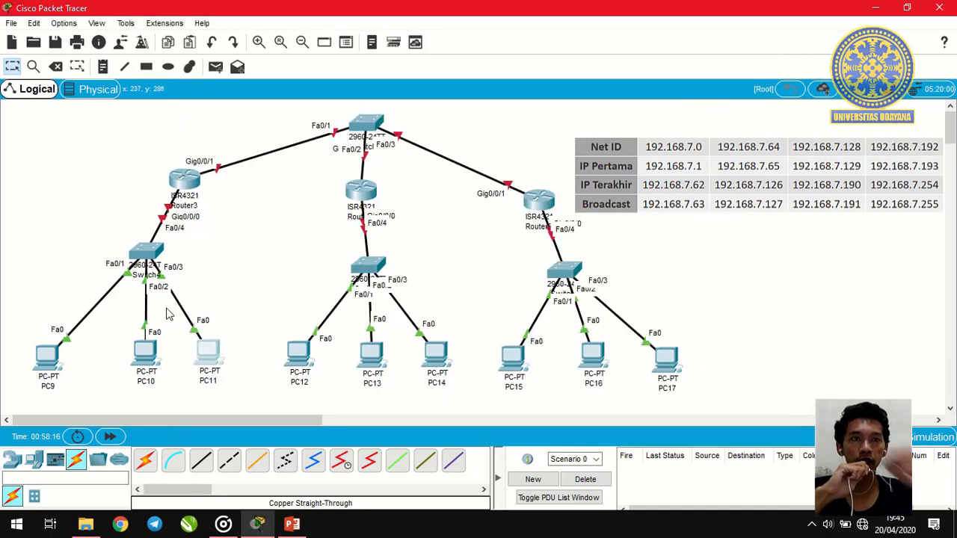
# Open PC12's IP configuration and assign it the static IP address 192.168.7.66.
pyautogui.click(297, 354)
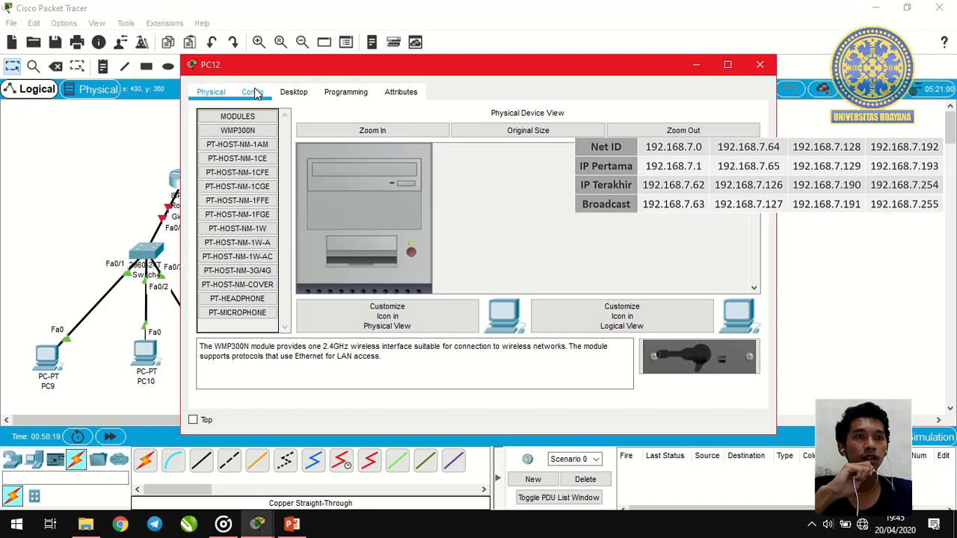
pyautogui.click(255, 90)
pyautogui.click(292, 91)
pyautogui.click(256, 150)
pyautogui.click(398, 130)
pyautogui.write('192.168.7.')
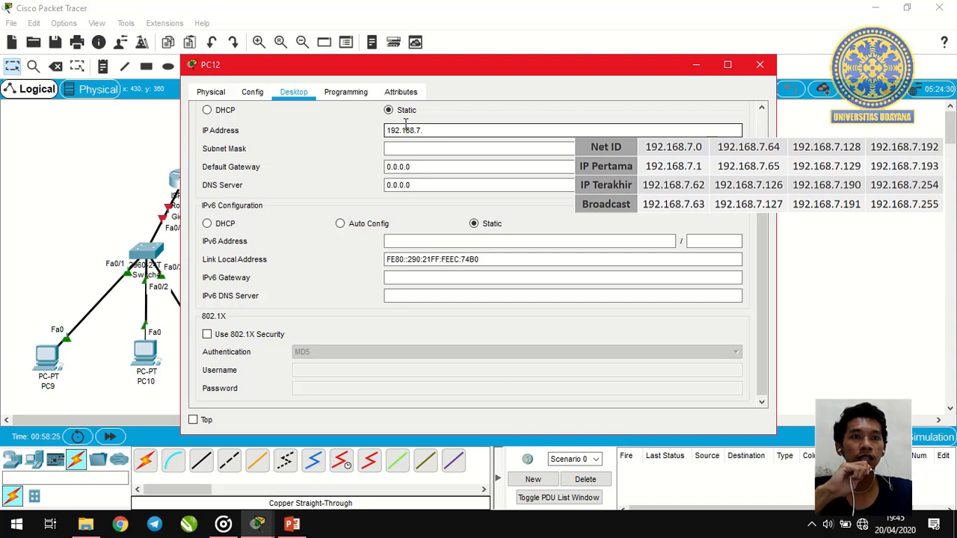
pyautogui.write('66')
# Set PC12's subnet mask to 255.255.255.192 and its default gateway to 192.168.7.65, closing its settings window.
pyautogui.press('Tab')
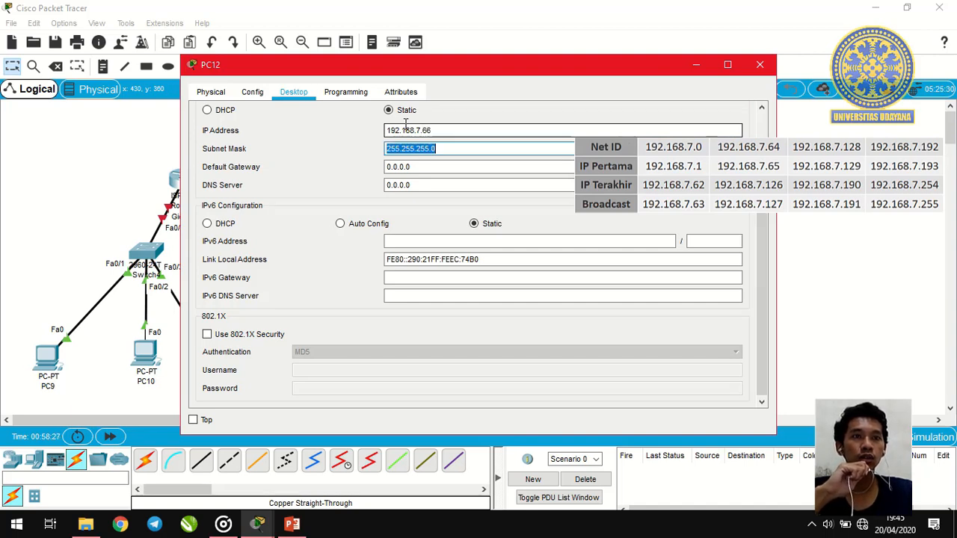
pyautogui.press('End')
pyautogui.press('BackSpace')
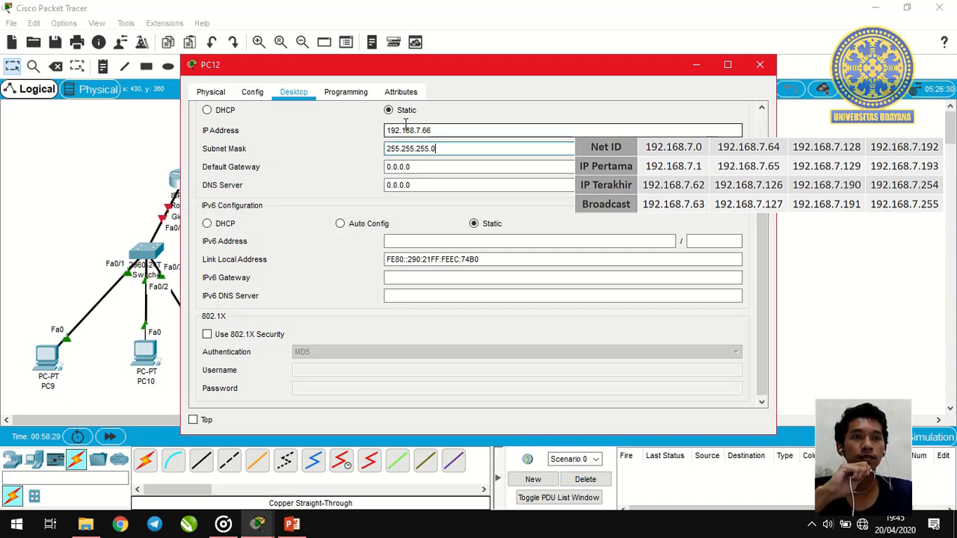
pyautogui.write('192')
pyautogui.press('Tab')
pyautogui.write('192.168.7.')
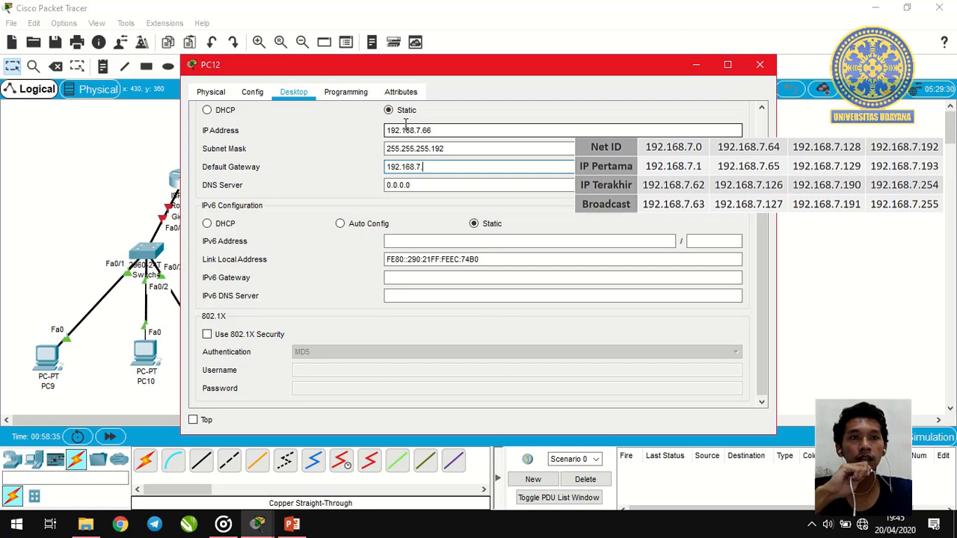
pyautogui.write('65')
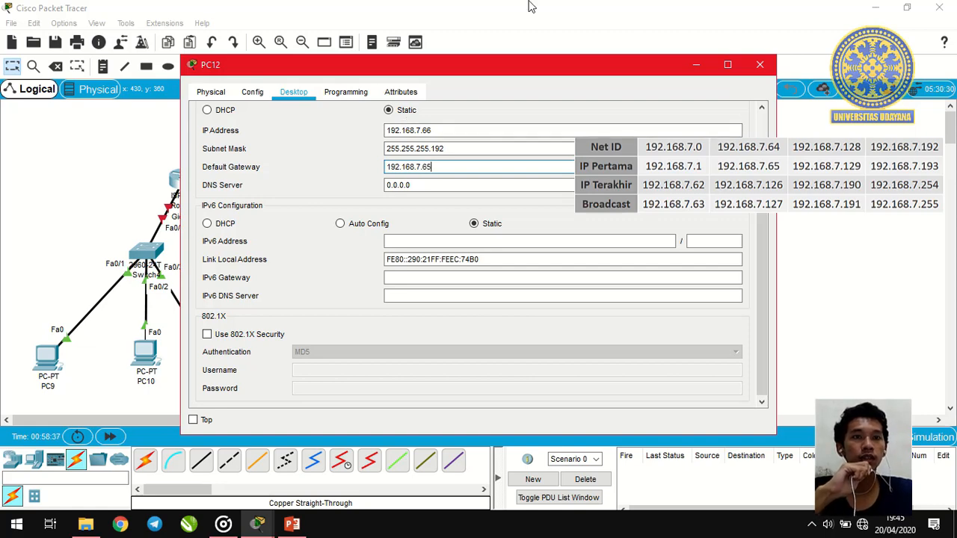
pyautogui.click(757, 66)
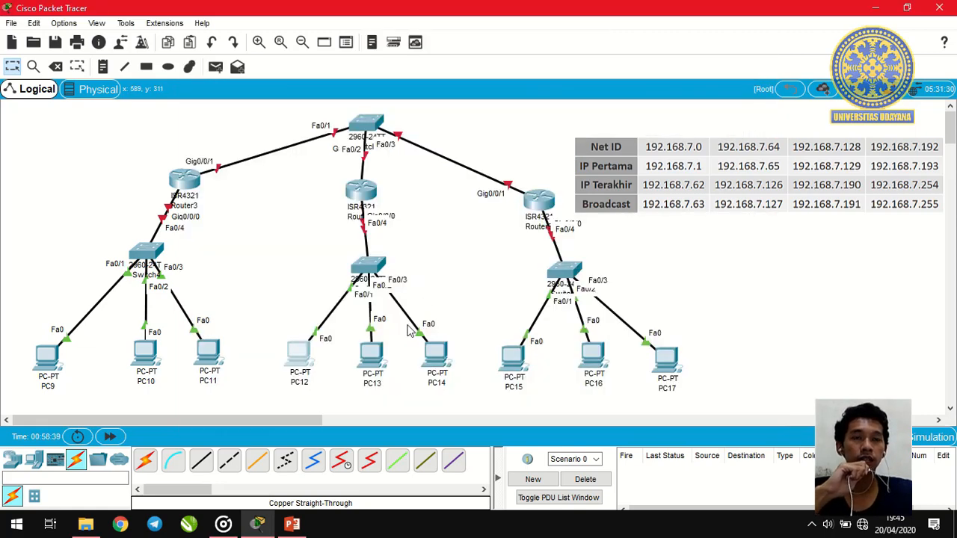
# Open PC13's IP configuration and assign it the static IP address 192.168.7.67.
pyautogui.click(373, 353)
pyautogui.click(293, 92)
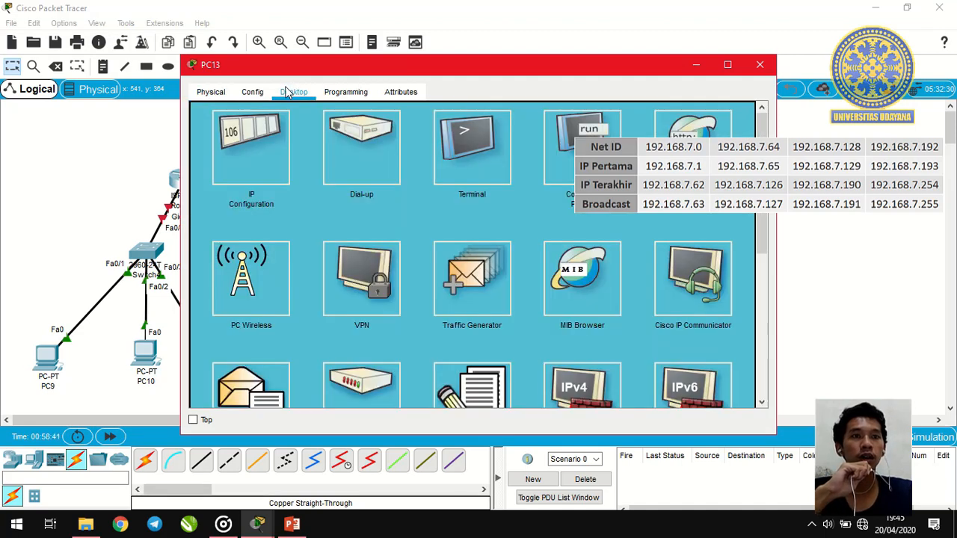
pyautogui.click(269, 135)
pyautogui.click(421, 133)
pyautogui.write('192.168.7.')
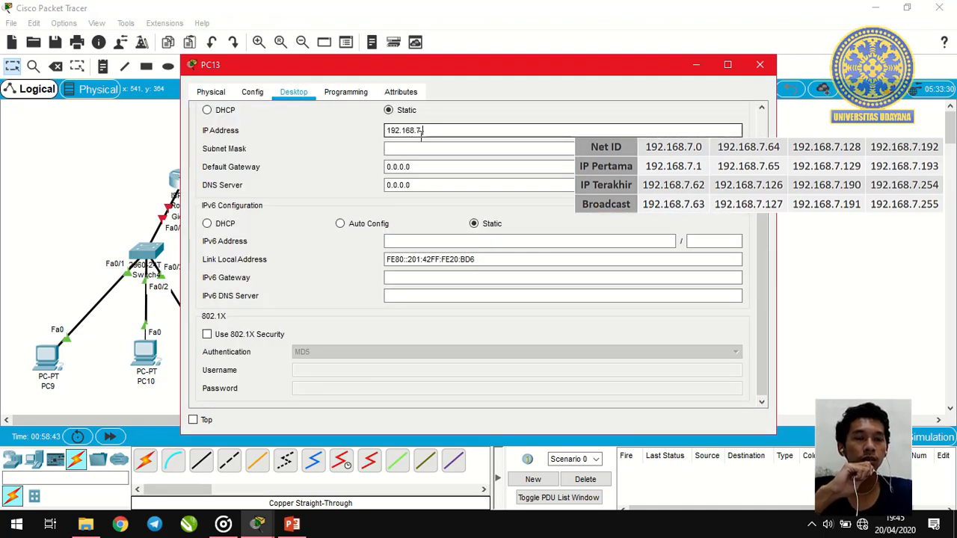
pyautogui.write('6')
pyautogui.write('7')
# Set PC13's subnet mask to 255.255.255.192 and its default gateway to 192.168.7.65, closing its settings window.
pyautogui.press('Tab')
pyautogui.press('End')
pyautogui.press('BackSpace')
pyautogui.write('192')
pyautogui.press('Tab')
pyautogui.write('192.168.7.')
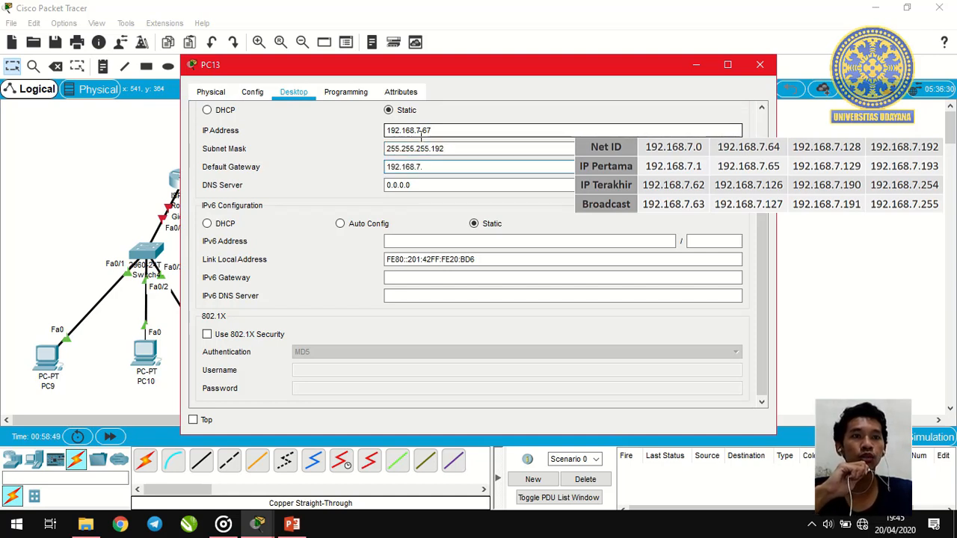
pyautogui.write('65')
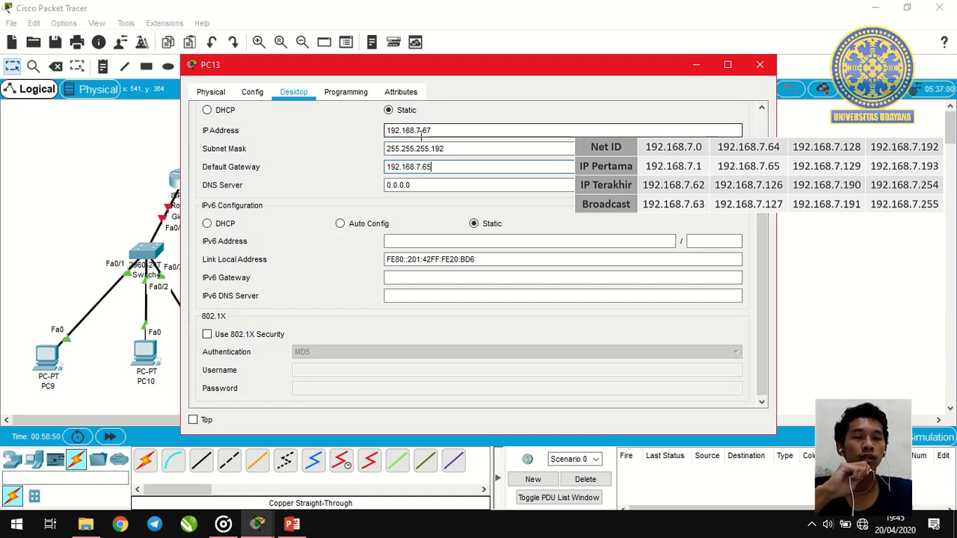
pyautogui.click(760, 64)
# Open PC14's IP configuration and assign it the static IP address 192.168.7.68.
pyautogui.click(436, 356)
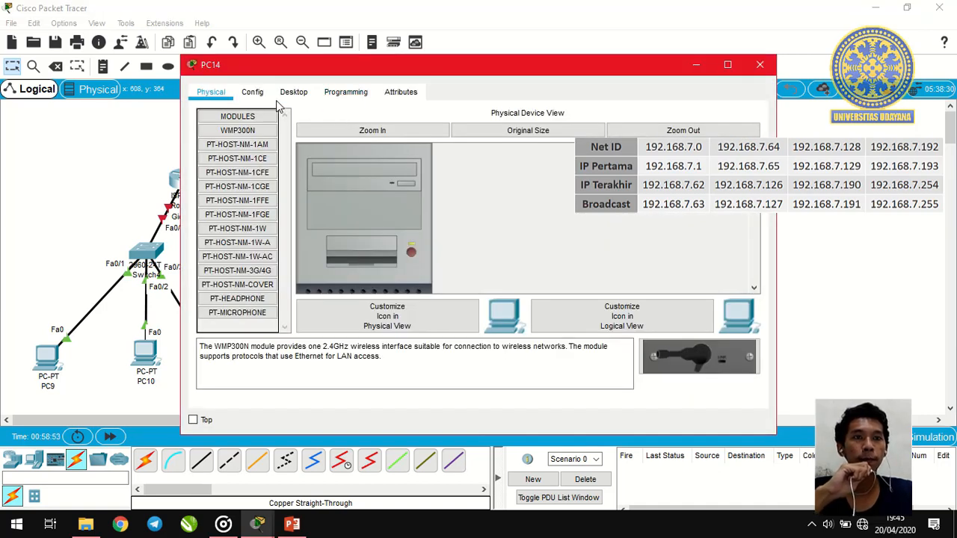
pyautogui.click(253, 93)
pyautogui.click(294, 92)
pyautogui.click(250, 131)
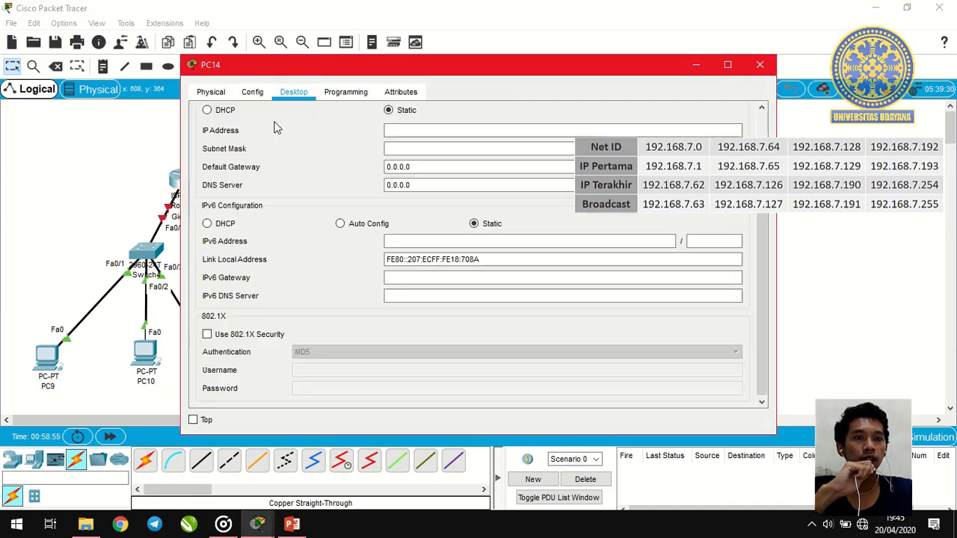
pyautogui.click(392, 131)
pyautogui.write('192.168.7.68')
# Set PC14's subnet mask to 255.255.255.192 and its default gateway to 192.168.7.65.
pyautogui.press('Tab')
pyautogui.press('End')
pyautogui.press('BackSpace')
pyautogui.write('192')
pyautogui.press('Tab')
pyautogui.write('192.168.7.')
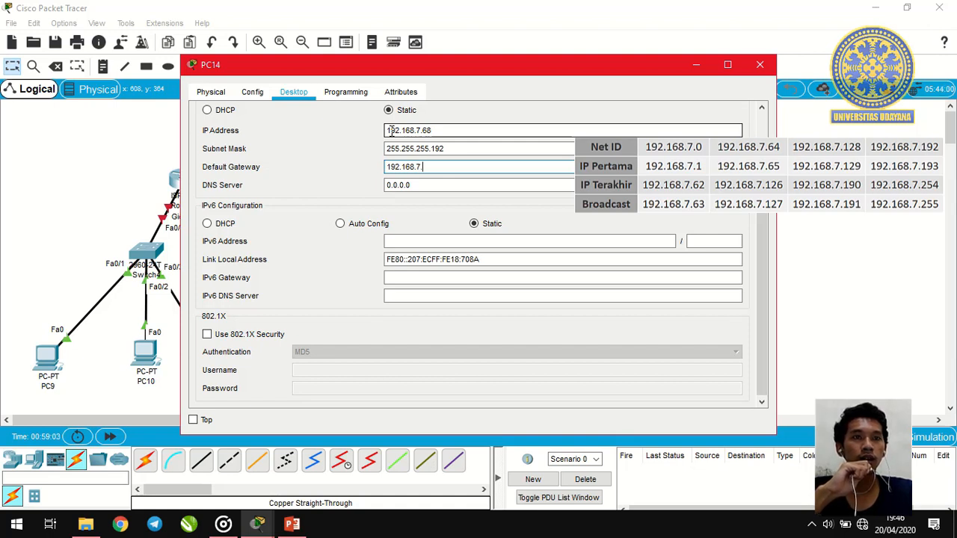
pyautogui.write('65')
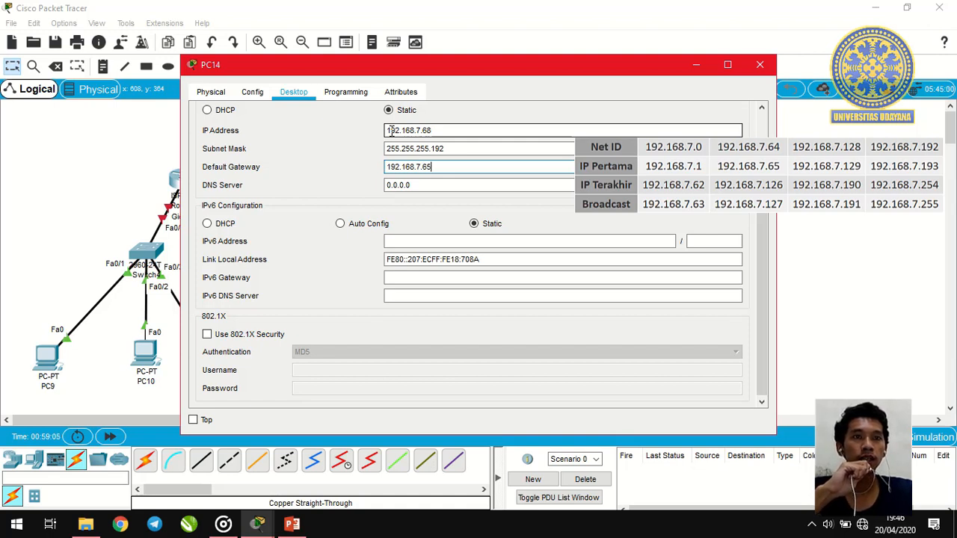
# Close PC14's settings window, then open PC15's IP configuration and assign it the static IP address 192.168.7.130.
pyautogui.click(761, 64)
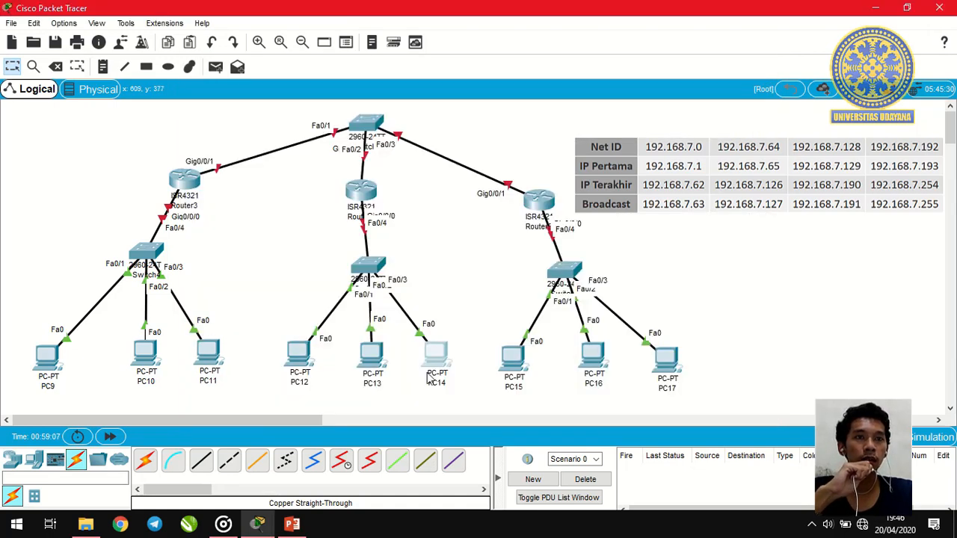
pyautogui.click(510, 357)
pyautogui.click(294, 93)
pyautogui.click(251, 146)
pyautogui.click(420, 132)
pyautogui.write('192.168.7')
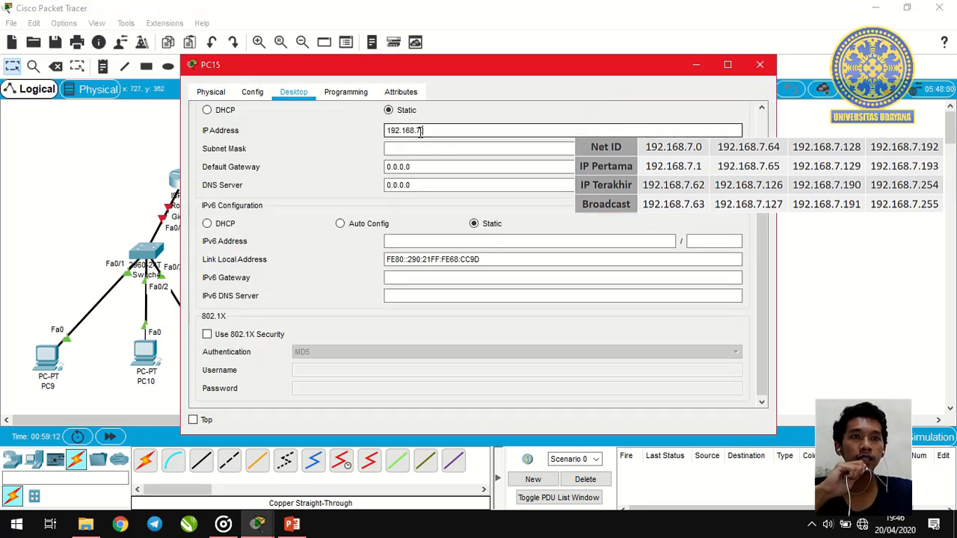
pyautogui.write('.130')
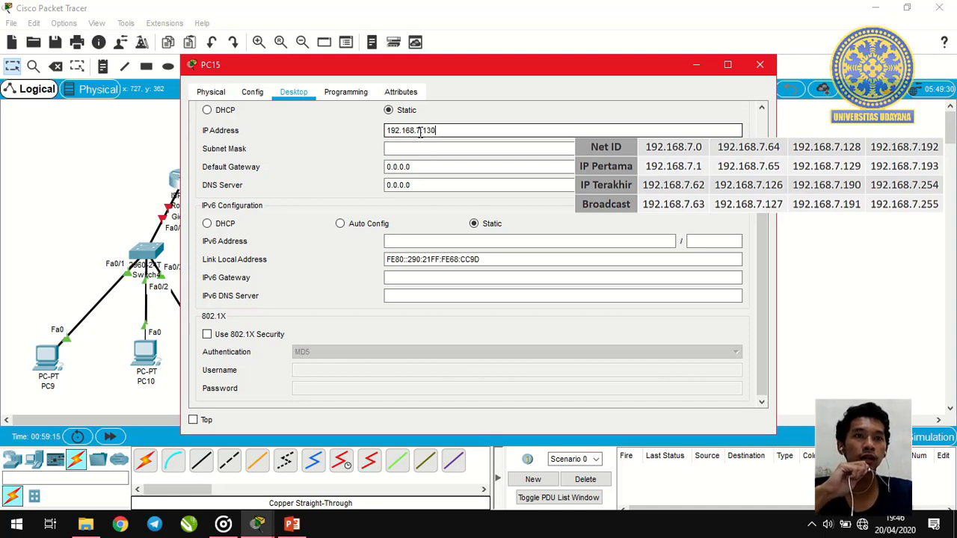
# Set PC15's subnet mask to 255.255.255.192 and its default gateway to 192.168.7.129, closing its settings window.
pyautogui.press('Tab')
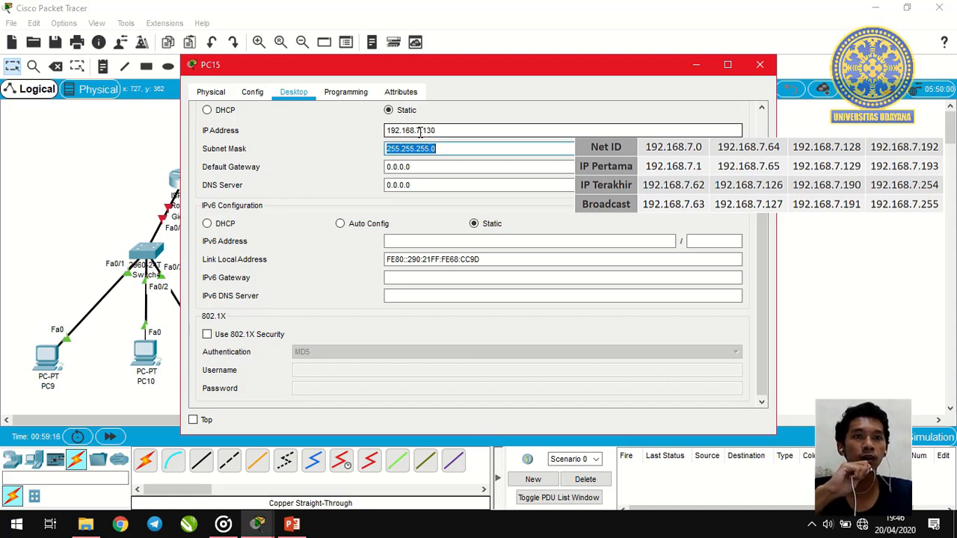
pyautogui.press('End')
pyautogui.press('BackSpace')
pyautogui.write('192')
pyautogui.press('Tab')
pyautogui.write('192.168.7.')
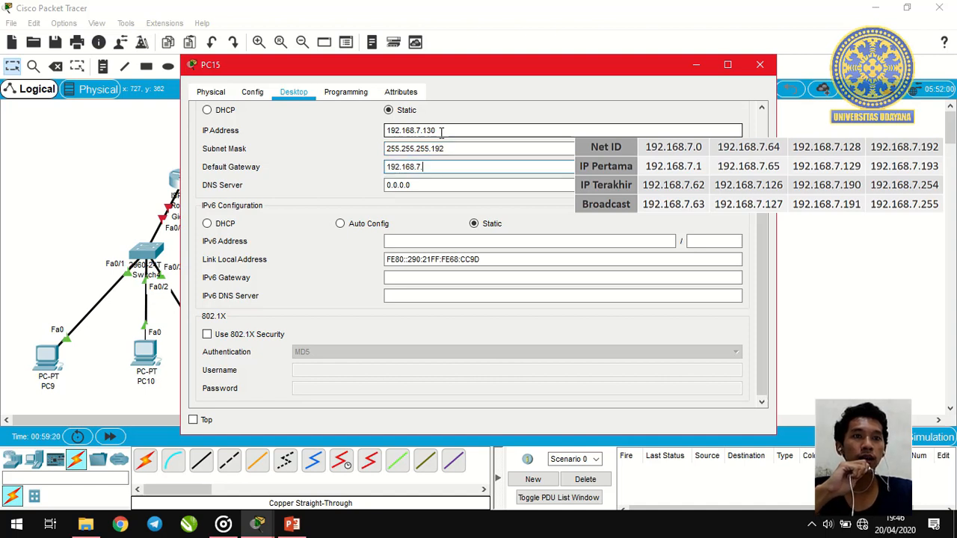
pyautogui.write('129')
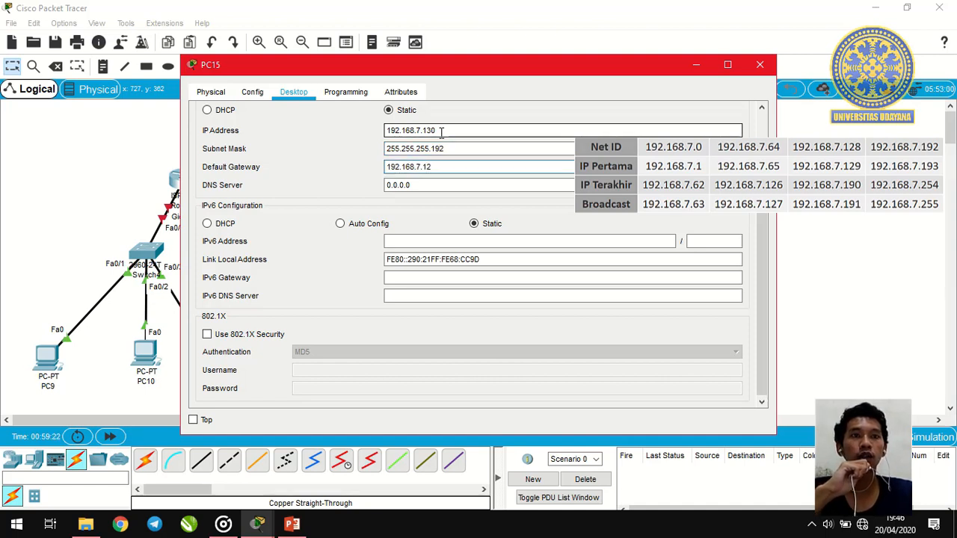
pyautogui.click(759, 66)
# Open PC16's IP configuration and assign it the static IP address 192.168.7.131.
pyautogui.click(591, 357)
pyautogui.click(294, 92)
pyautogui.click(284, 127)
pyautogui.click(445, 128)
pyautogui.write('192.168.7.131')
# Set PC16's subnet mask to 255.255.255.192 and its default gateway to 192.168.7.129, closing its settings window.
pyautogui.press('Tab')
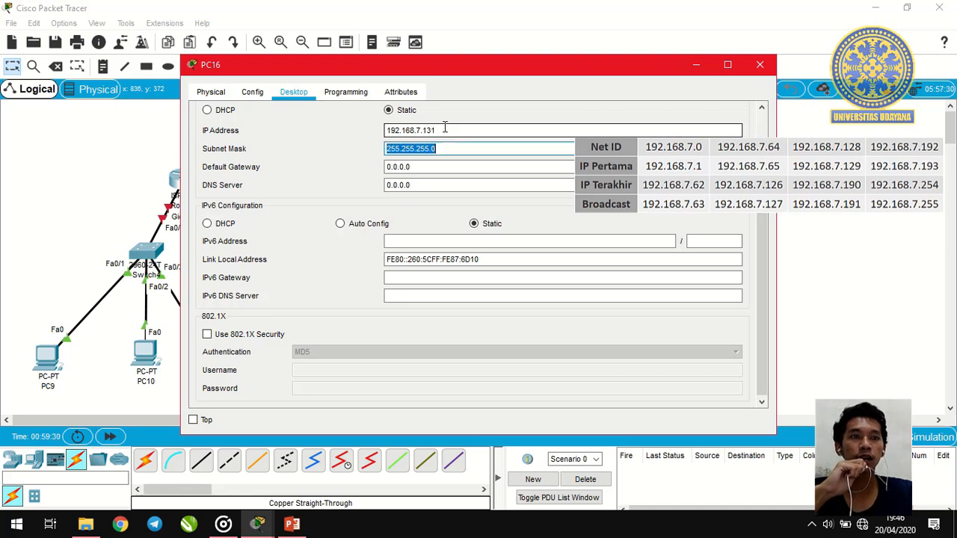
pyautogui.press('End')
pyautogui.write('19')
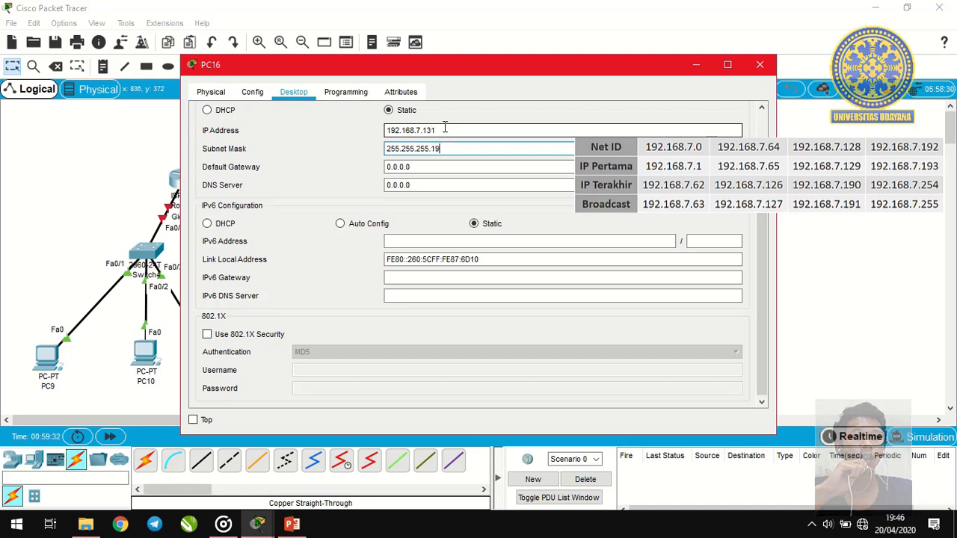
pyautogui.write('2')
pyautogui.press('Tab')
pyautogui.write('192.168.7.')
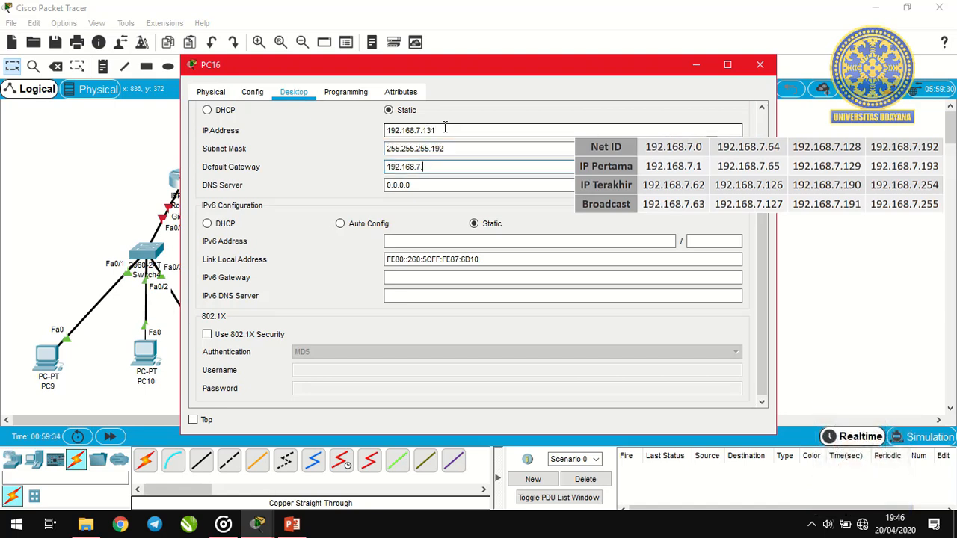
pyautogui.write('129')
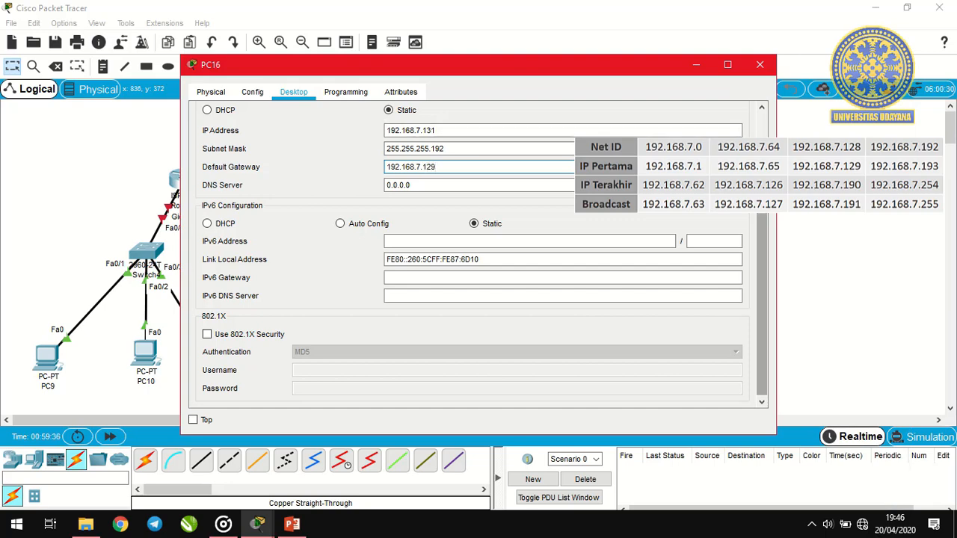
pyautogui.click(761, 67)
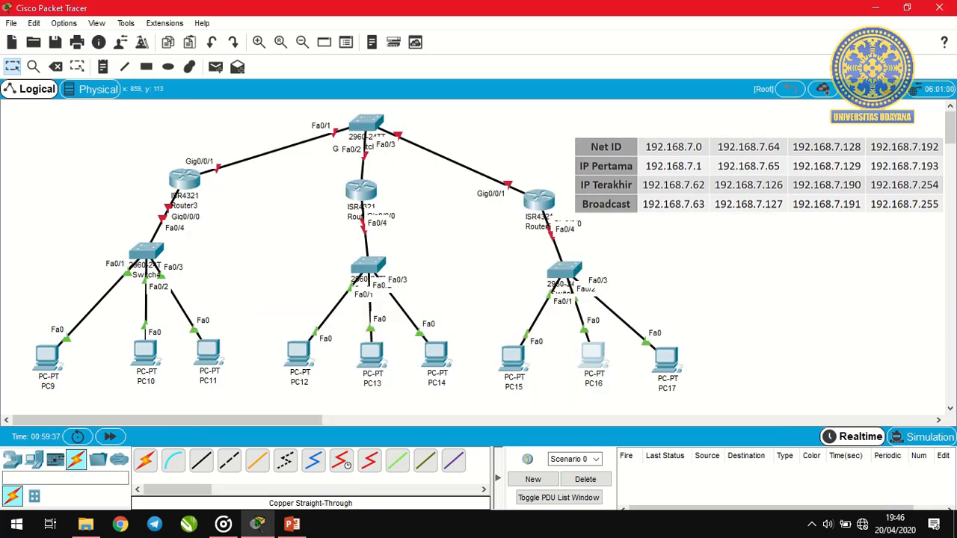
# Open PC17's IP configuration and assign it the static IP address 192.168.7.132.
pyautogui.click(664, 366)
pyautogui.click(252, 92)
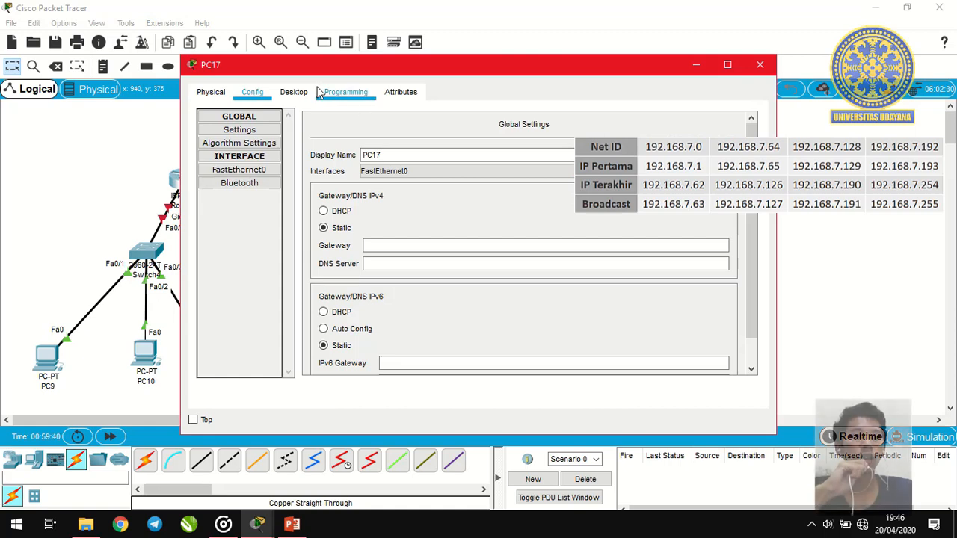
pyautogui.click(292, 96)
pyautogui.click(250, 146)
pyautogui.click(412, 129)
pyautogui.write('192.168.7.1')
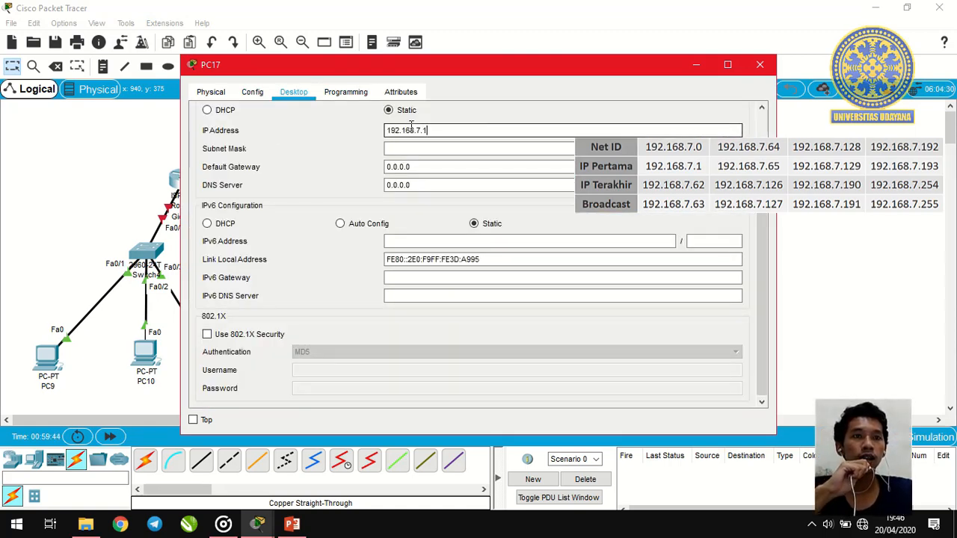
pyautogui.write('32')
# Set PC17's subnet mask to 255.255.255.192 and its default gateway to 192.168.7.129, closing its settings window.
pyautogui.click(468, 148)
pyautogui.press('BackSpace')
pyautogui.write('192')
pyautogui.press('Tab')
pyautogui.write('192.168.7.')
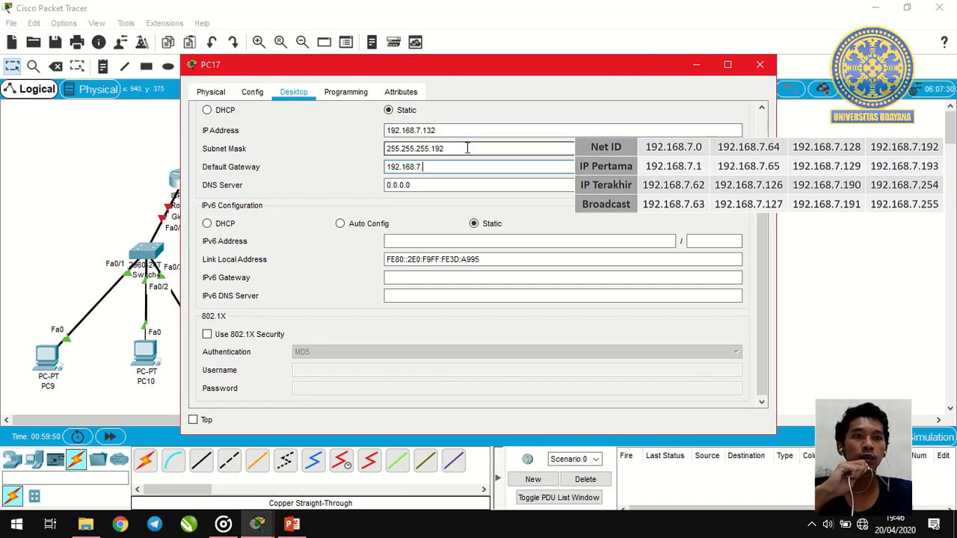
pyautogui.write('129')
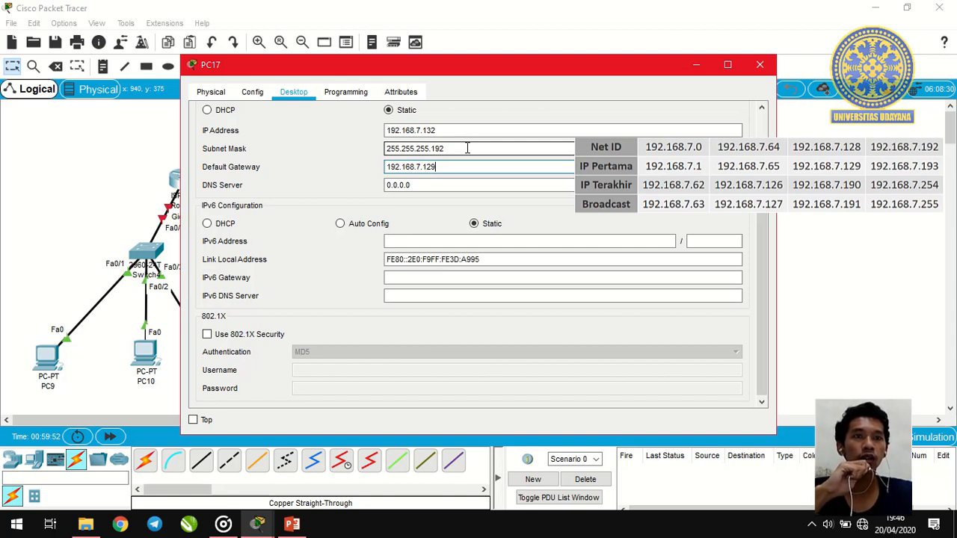
pyautogui.click(760, 64)
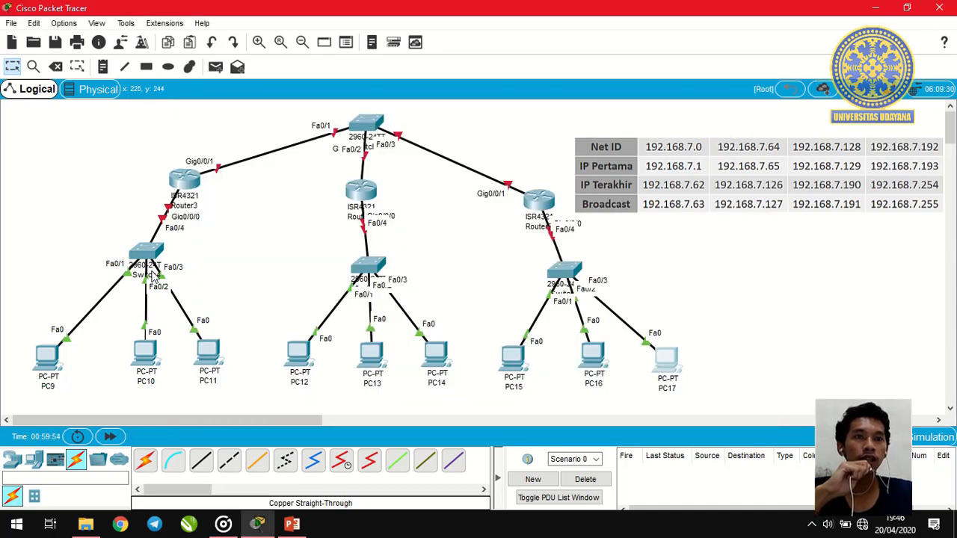
# Open Router3's GigabitEthernet0/0/0 interface configuration and assign it the IP address 192.168.7.1.
pyautogui.click(180, 183)
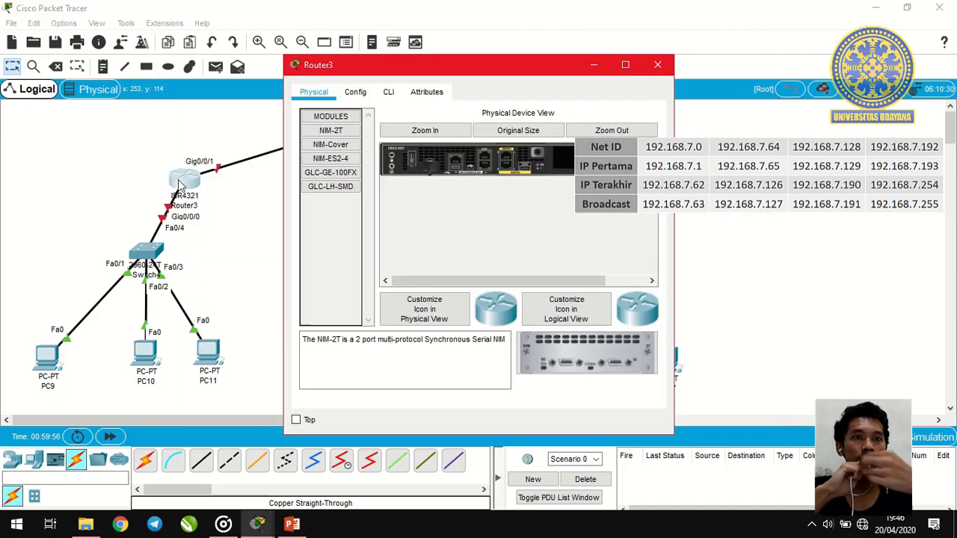
pyautogui.click(354, 96)
pyautogui.click(365, 237)
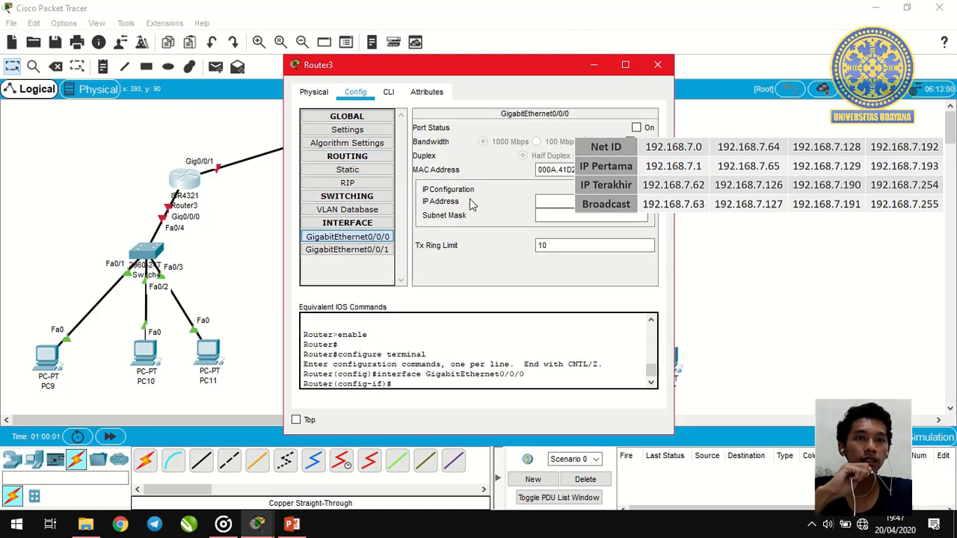
pyautogui.click(549, 200)
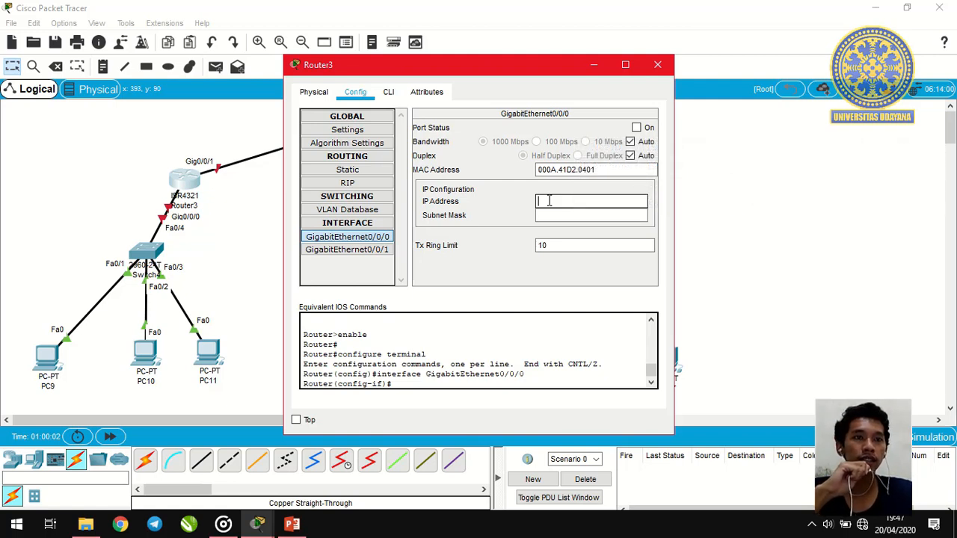
pyautogui.write('92.168.7.1')
# Set the subnet mask of Router3's GigabitEthernet0/0/0 to 255.255.255.192 and turn the port on, closing the router's window.
pyautogui.click(568, 215)
pyautogui.press('BackSpace')
pyautogui.write('192')
pyautogui.click(636, 128)
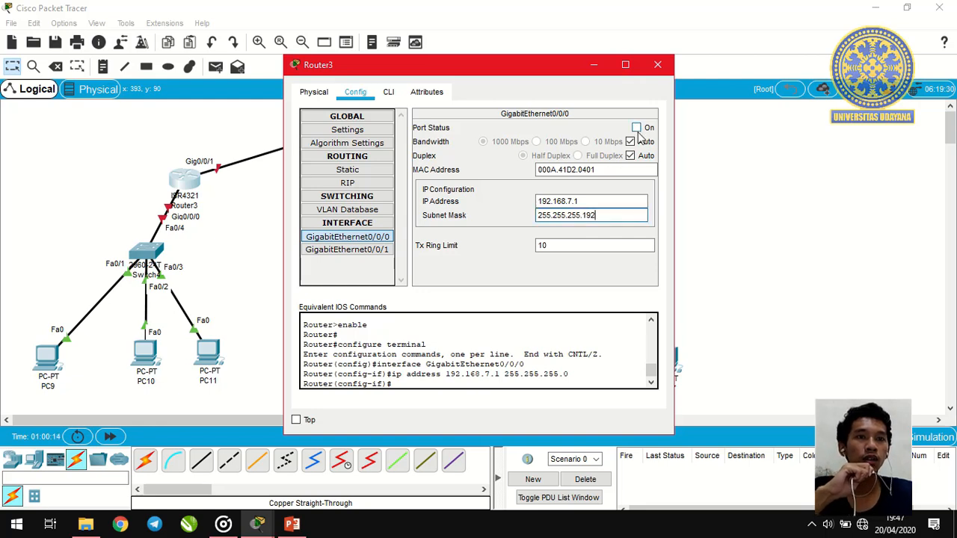
pyautogui.click(657, 65)
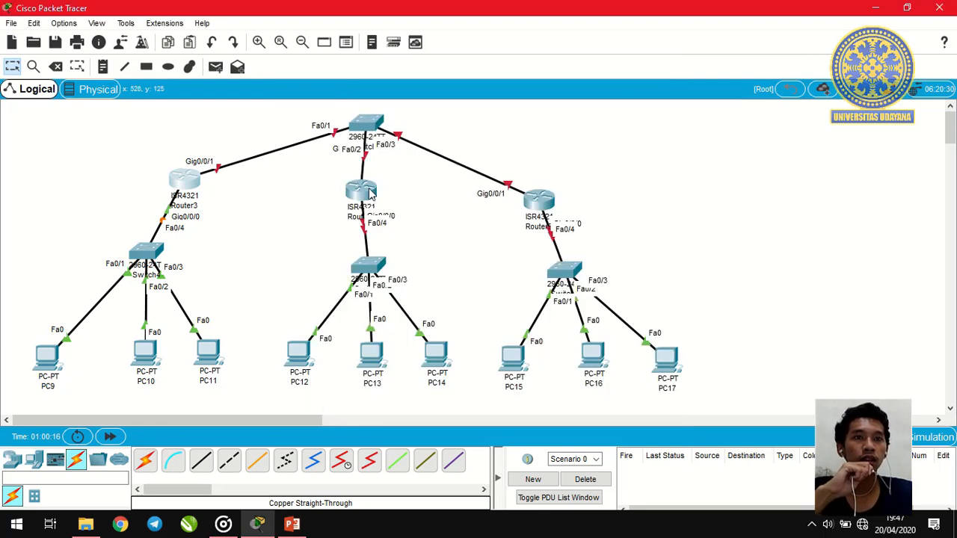
# Open Router4's GigabitEthernet0/0/0 interface configuration and assign it the IP address 192.168.7.65.
pyautogui.click(359, 192)
pyautogui.click(354, 92)
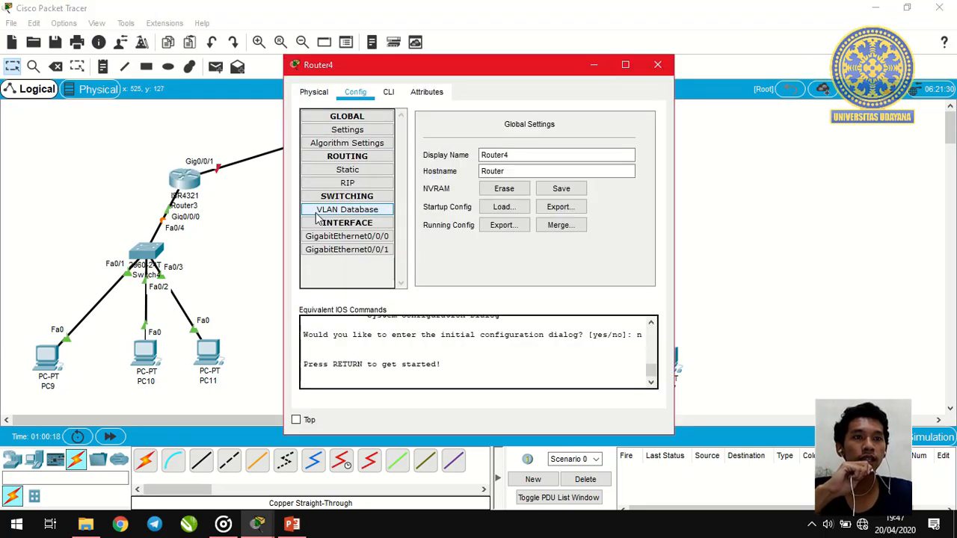
pyautogui.click(348, 236)
pyautogui.click(564, 201)
pyautogui.write('192.168')
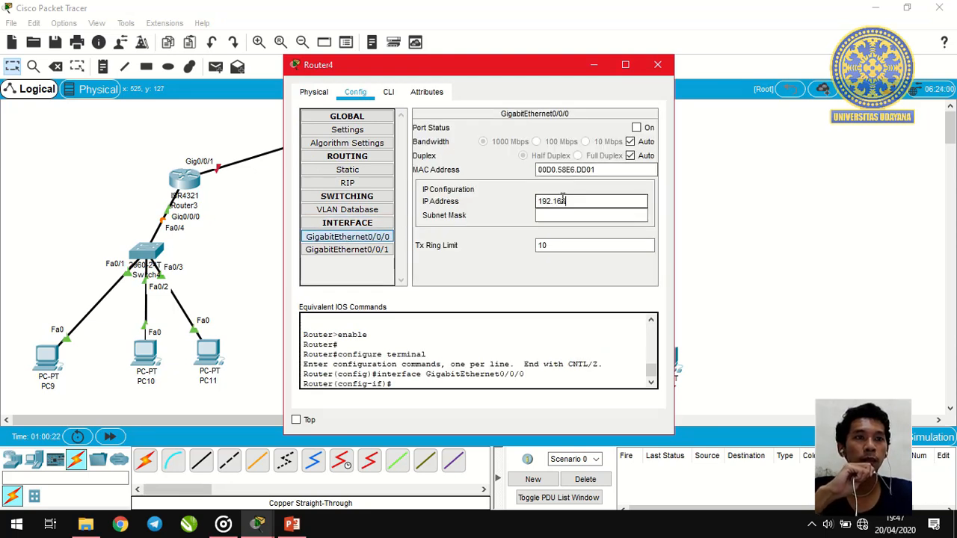
pyautogui.write('.7')
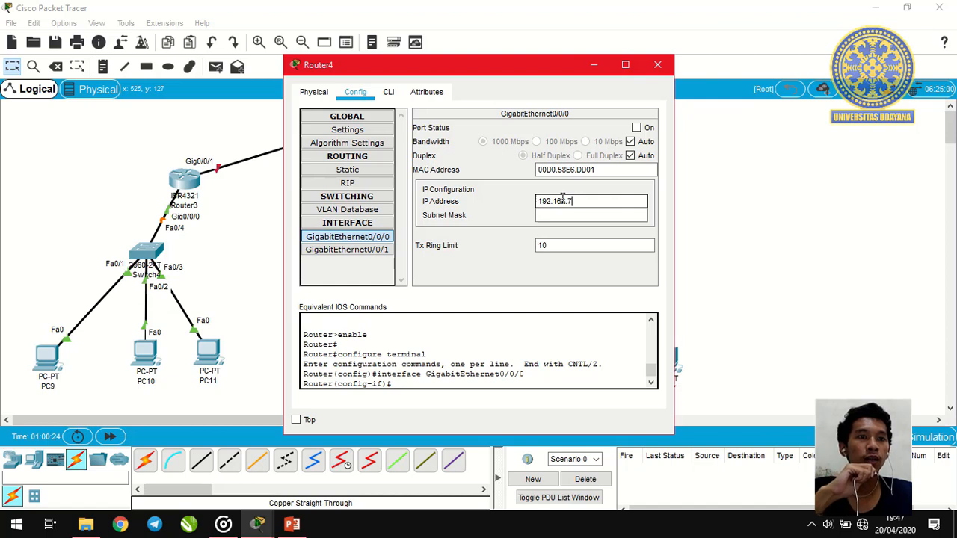
pyautogui.write('.65')
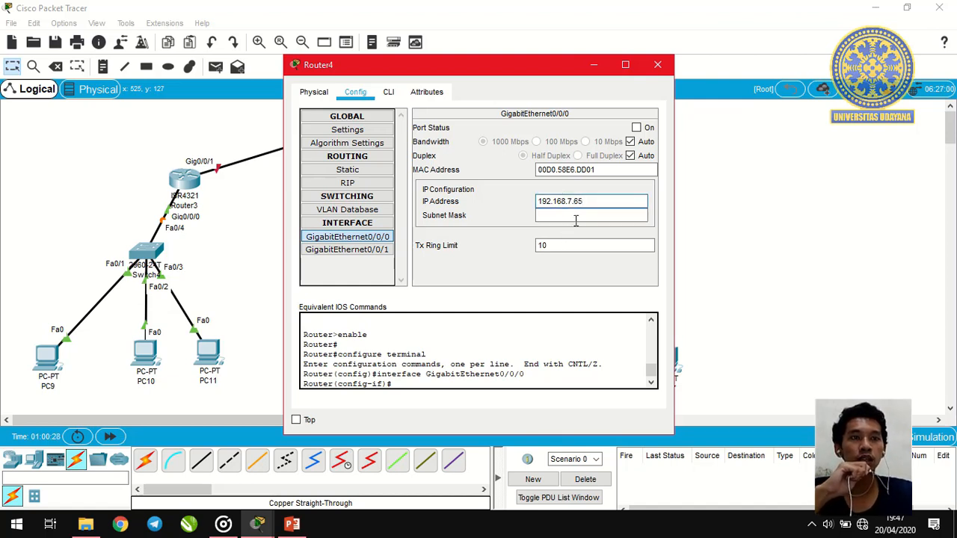
# Set the subnet mask of Router4's GigabitEthernet0/0/0 to 255.255.255.192 and turn the port on, closing the router's window.
pyautogui.click(579, 215)
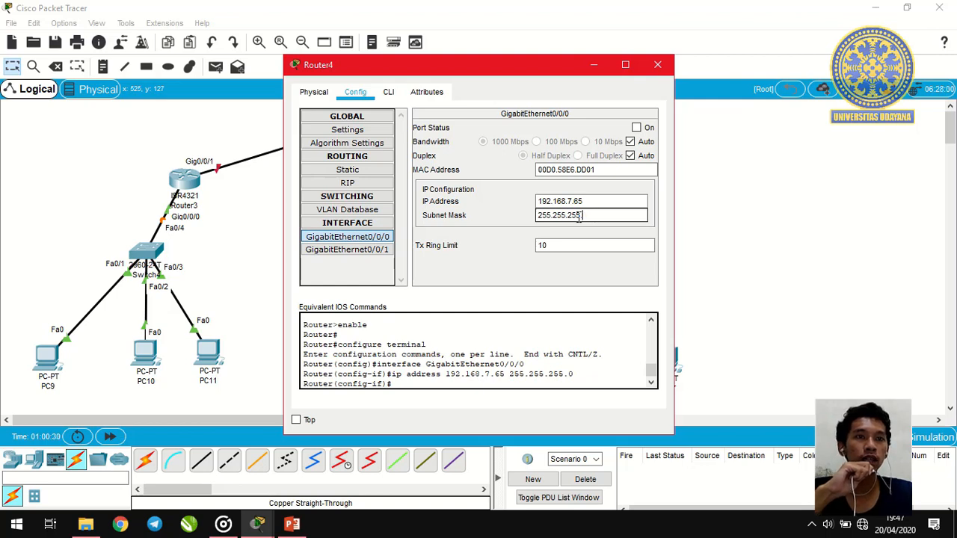
pyautogui.write('.192')
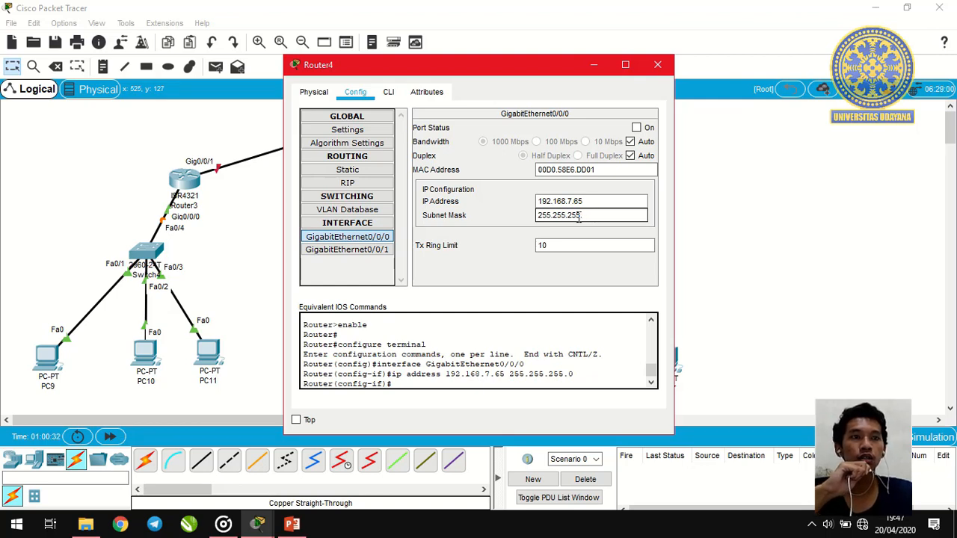
pyautogui.click(650, 129)
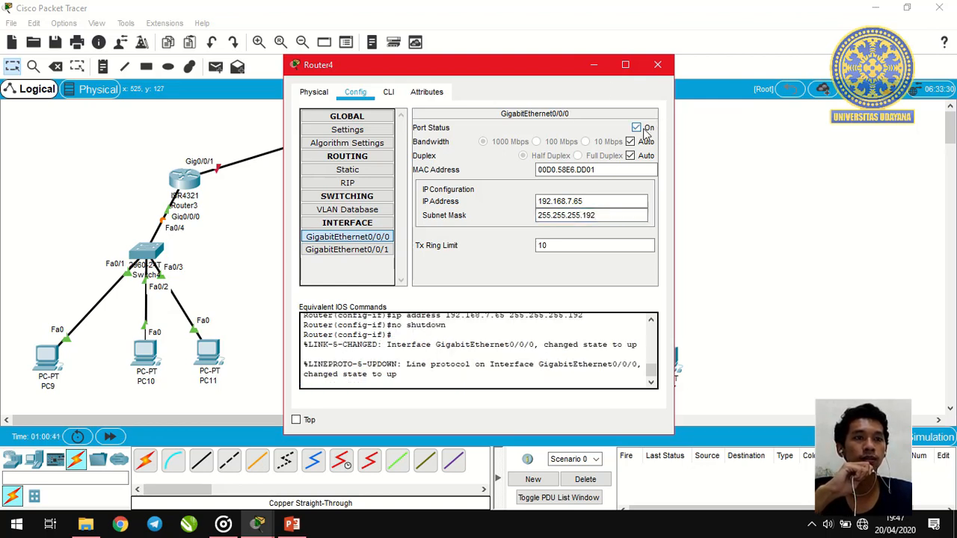
pyautogui.click(661, 66)
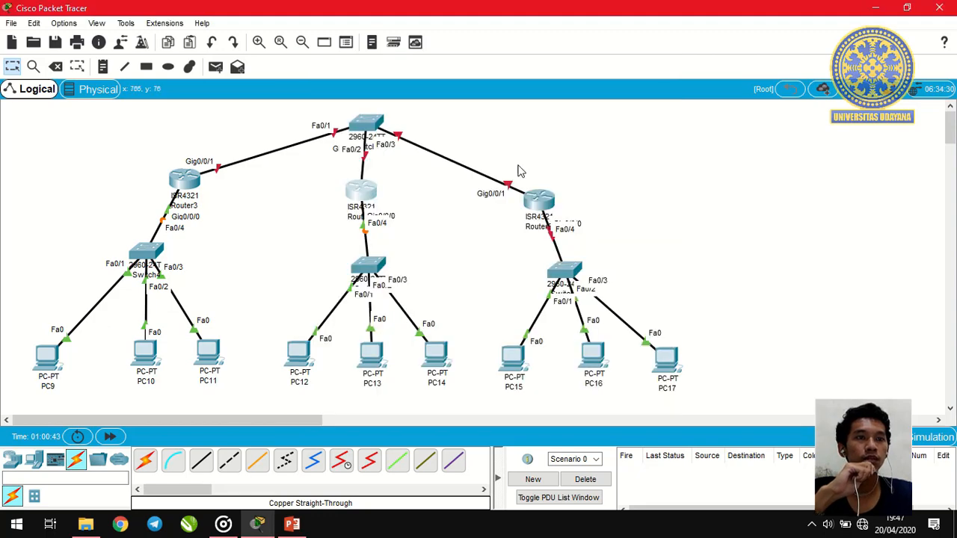
# Open Router5's GigabitEthernet0/0/0 interface configuration and assign it the IP address 192.168.7.129.
pyautogui.click(540, 212)
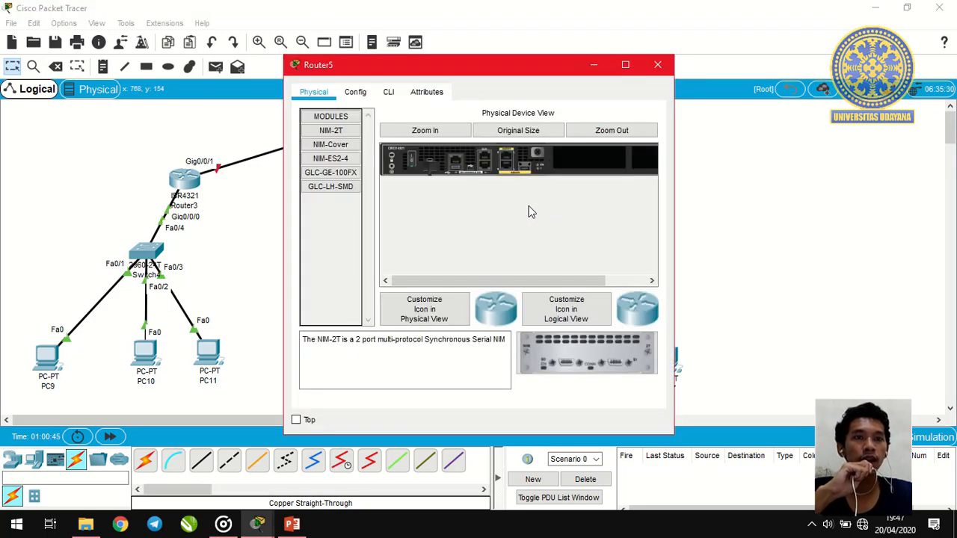
pyautogui.click(355, 92)
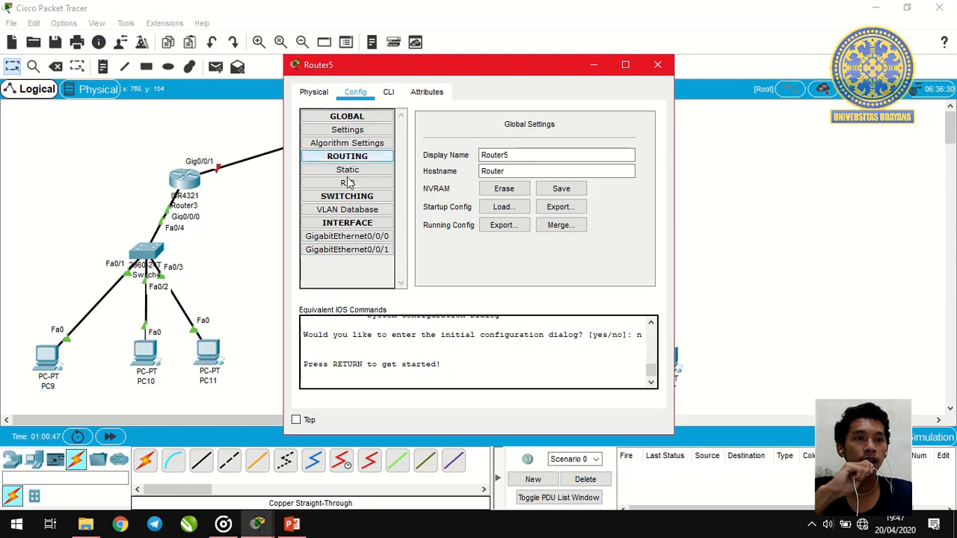
pyautogui.click(362, 237)
pyautogui.click(562, 202)
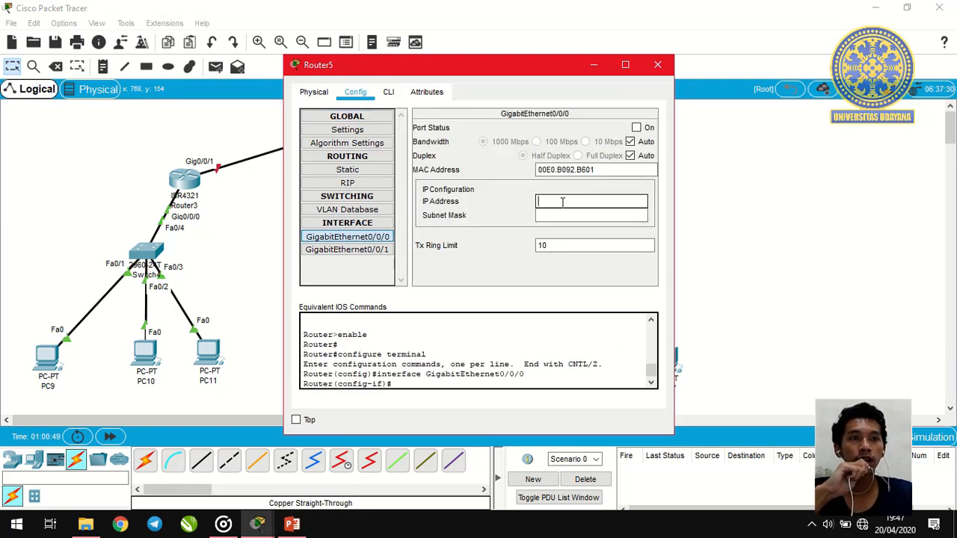
pyautogui.write('192.168.7.')
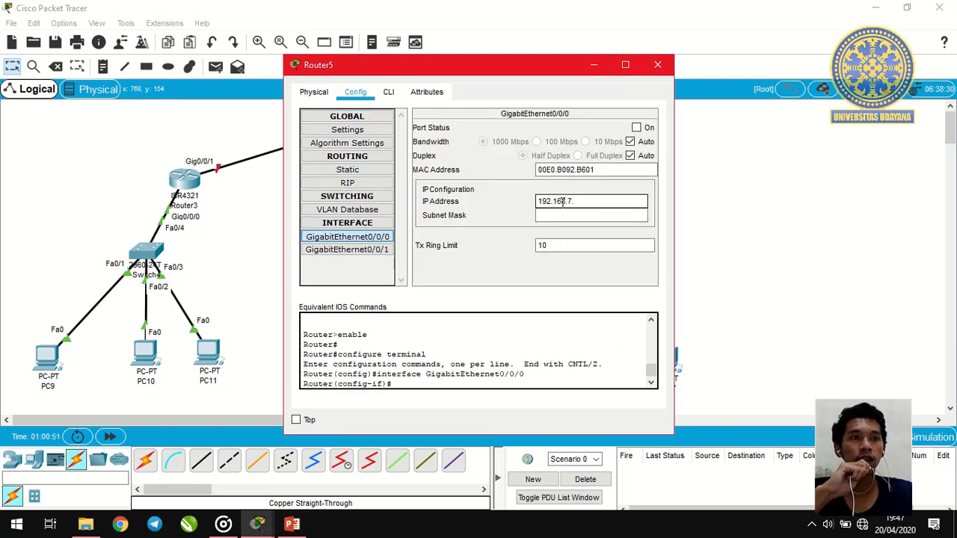
pyautogui.write('129')
# Set the subnet mask of Router5's GigabitEthernet0/0/0 interface to 255.255.255.192.
pyautogui.press('Tab')
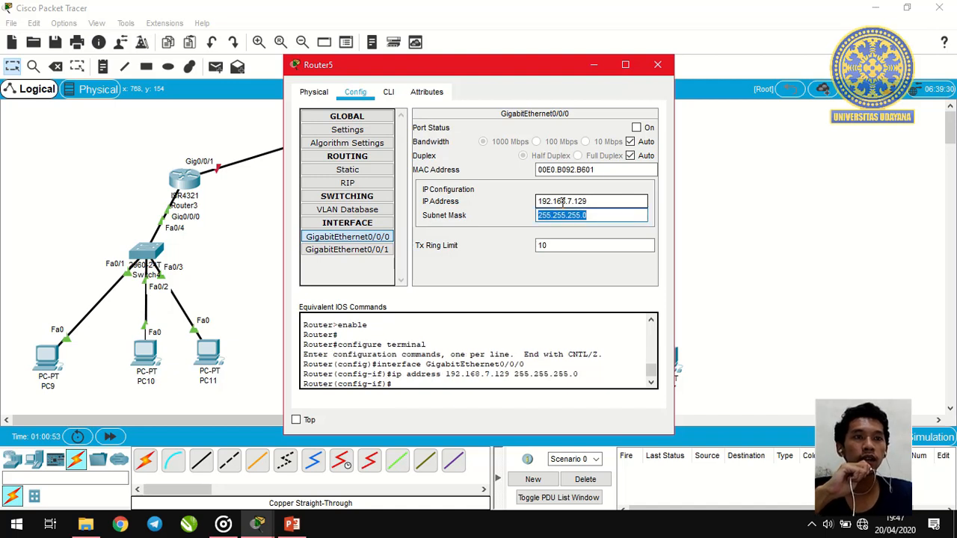
pyautogui.press('End')
pyautogui.press('BackSpace')
pyautogui.write('192')
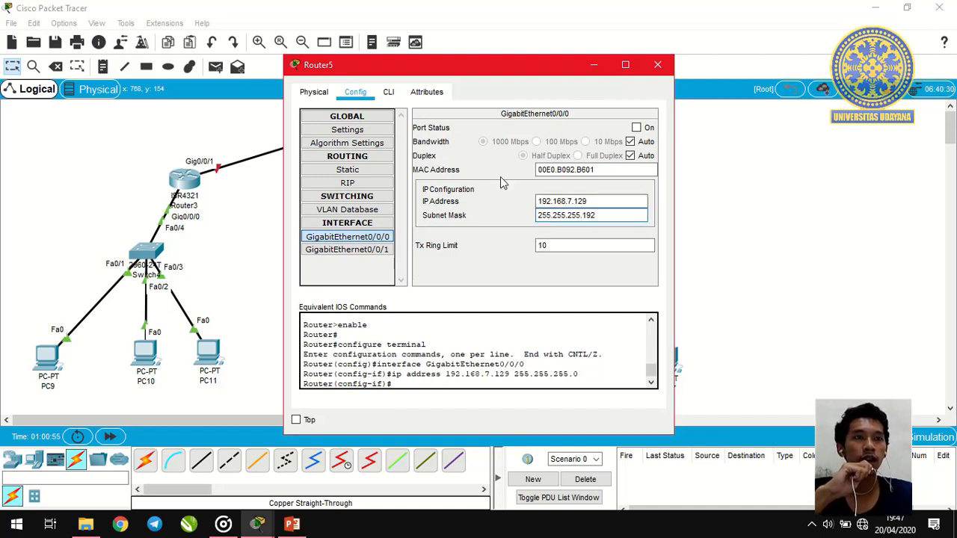
# Turn on Router5's GigabitEthernet0/0/0 port and close the router's window.
pyautogui.click(636, 128)
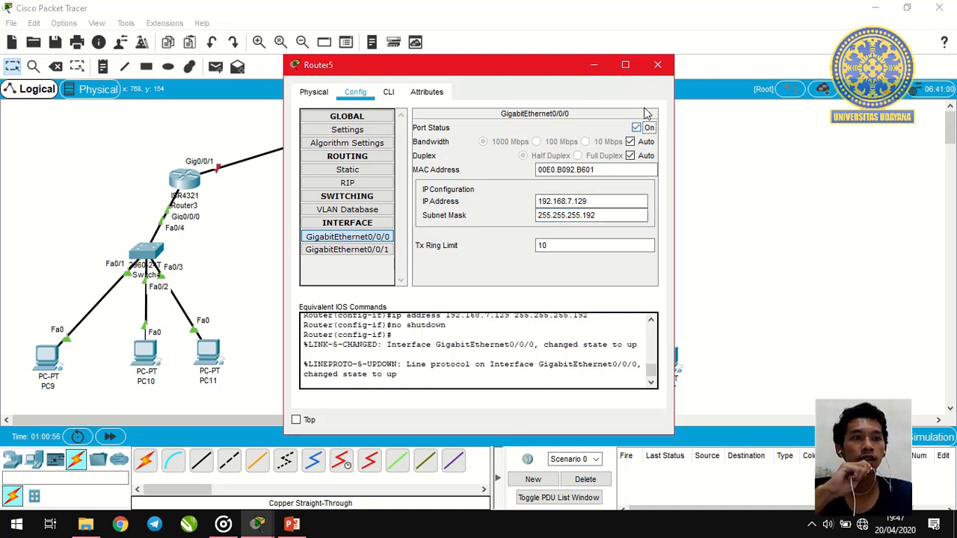
pyautogui.click(659, 66)
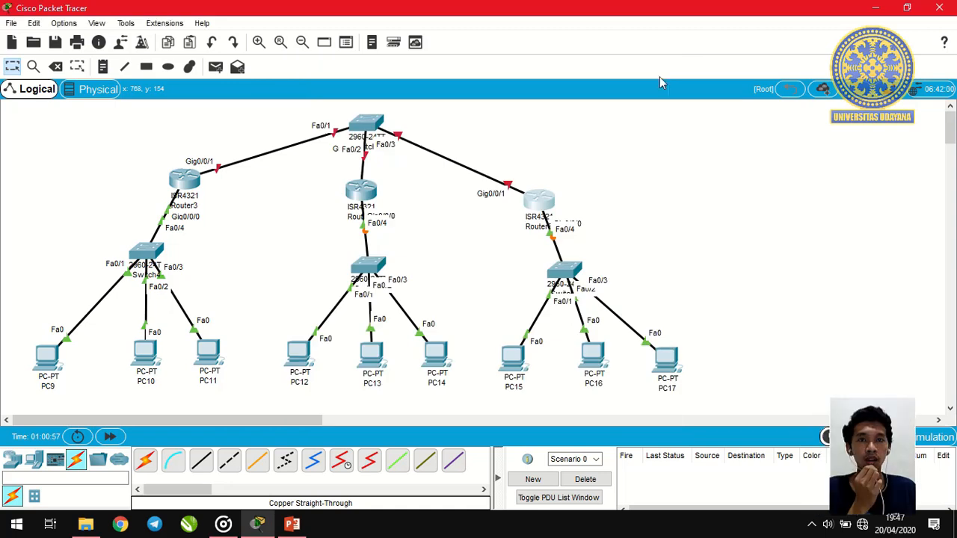
# Assign 192.168.7.193 with subnet mask 255.255.255.192 to Router3's GigabitEthernet0/0/1 and turn the port on, closing the router's window.
pyautogui.click(183, 179)
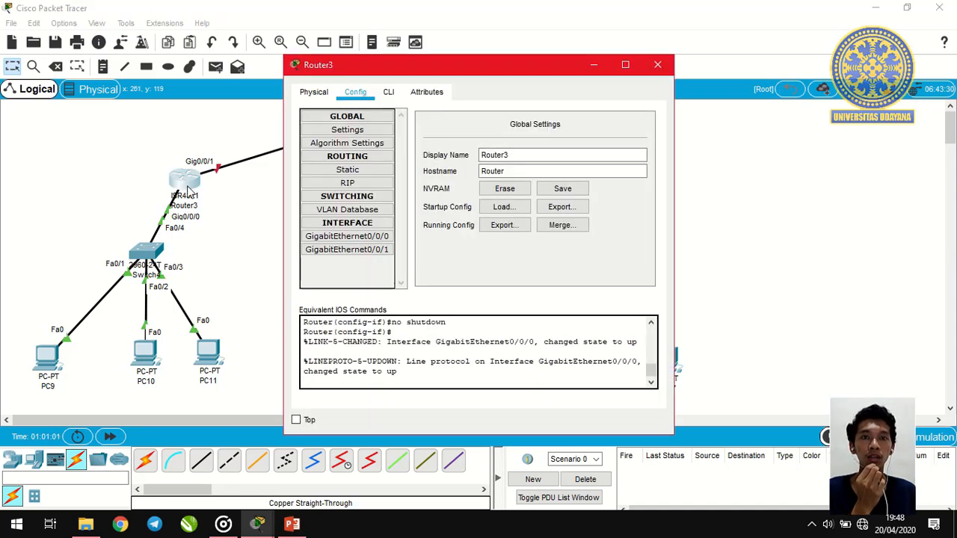
pyautogui.click(357, 254)
pyautogui.click(536, 203)
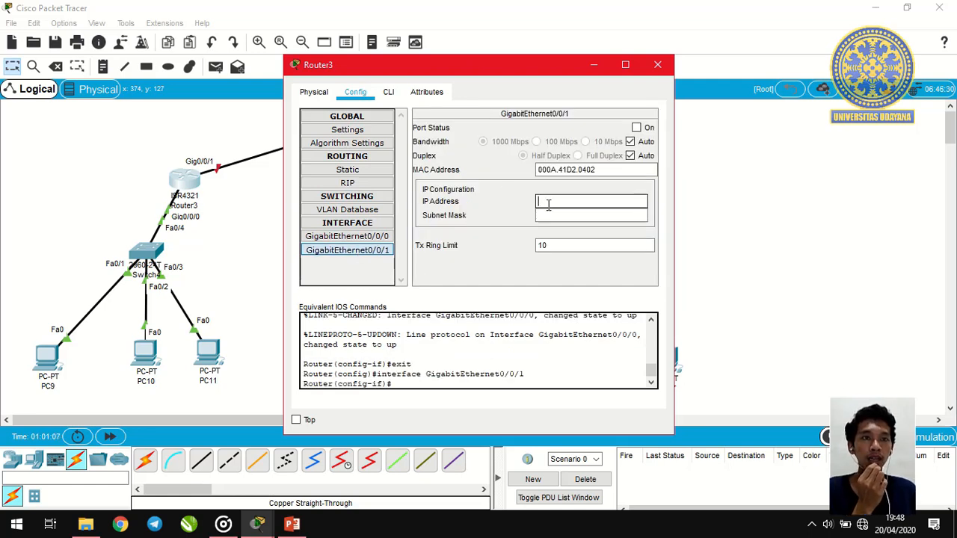
pyautogui.write('192.168.7.')
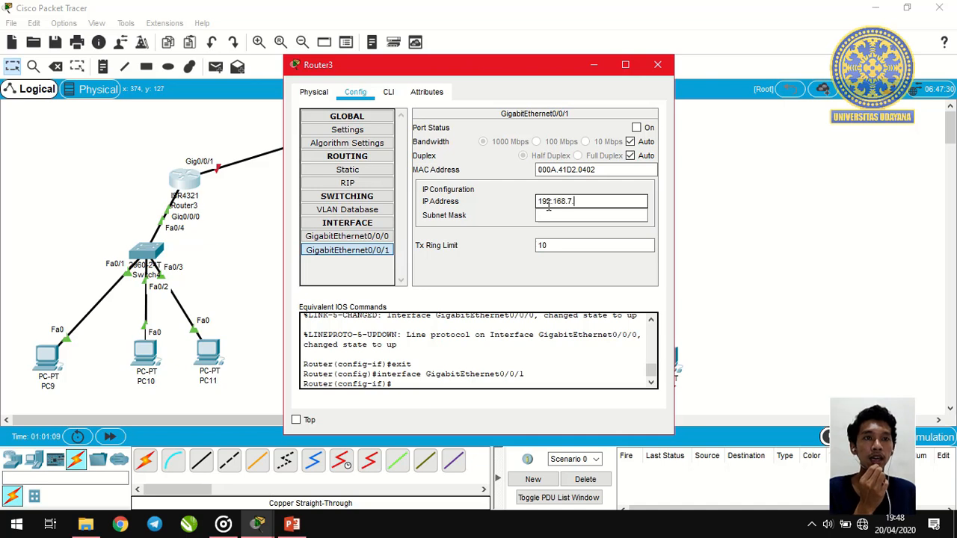
pyautogui.write('193')
pyautogui.press('Tab')
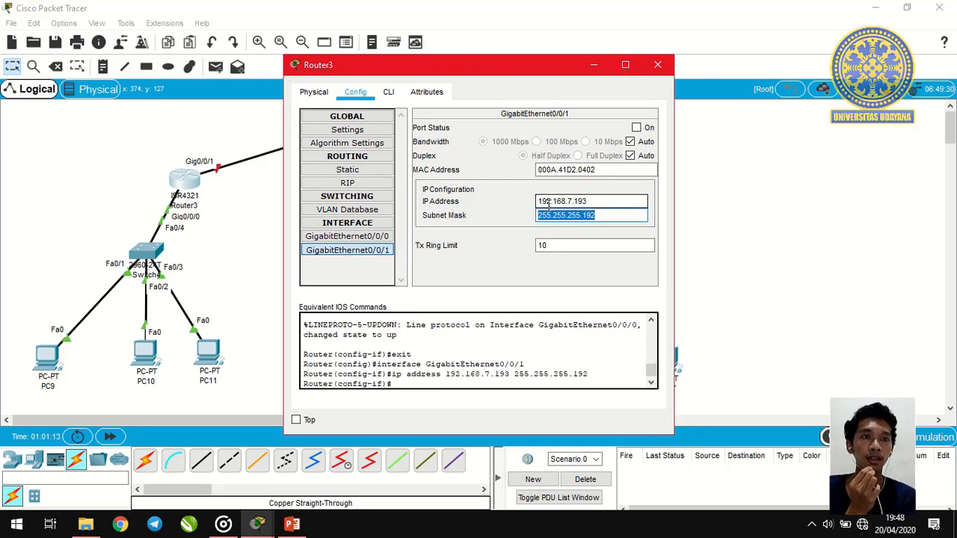
pyautogui.click(648, 132)
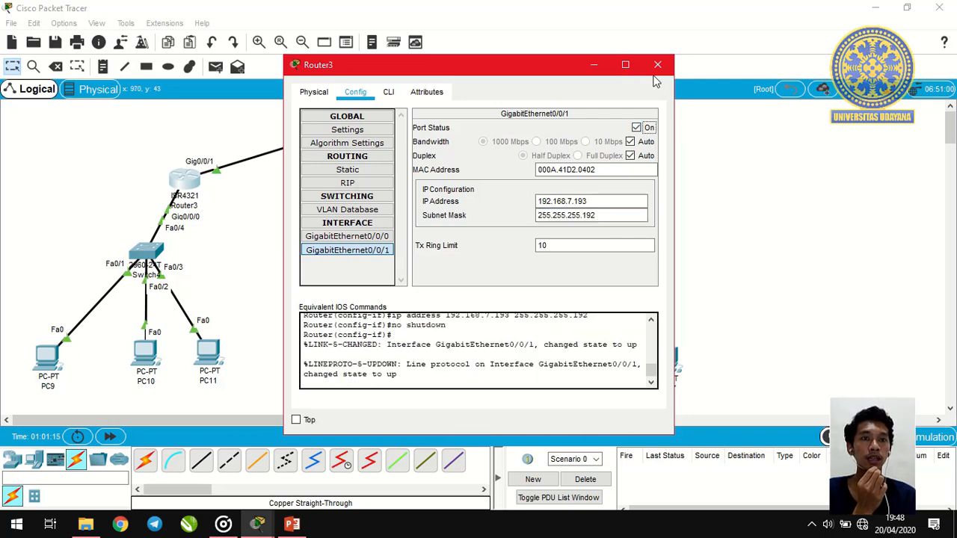
pyautogui.click(658, 65)
# Assign 192.168.7.194 with subnet mask 255.255.255.192 to Router4's GigabitEthernet0/0/1 and turn the port on, closing the router's window.
pyautogui.click(377, 206)
pyautogui.click(369, 251)
pyautogui.click(554, 200)
pyautogui.write('192.168.7.194')
pyautogui.press('Tab')
pyautogui.press('BackSpace')
pyautogui.write('192')
pyautogui.click(637, 127)
pyautogui.click(658, 66)
# Assign 192.168.7.195 with subnet mask 255.255.255.192 to Router5's GigabitEthernet0/0/1 and turn the port on, closing the router's window.
pyautogui.click(361, 196)
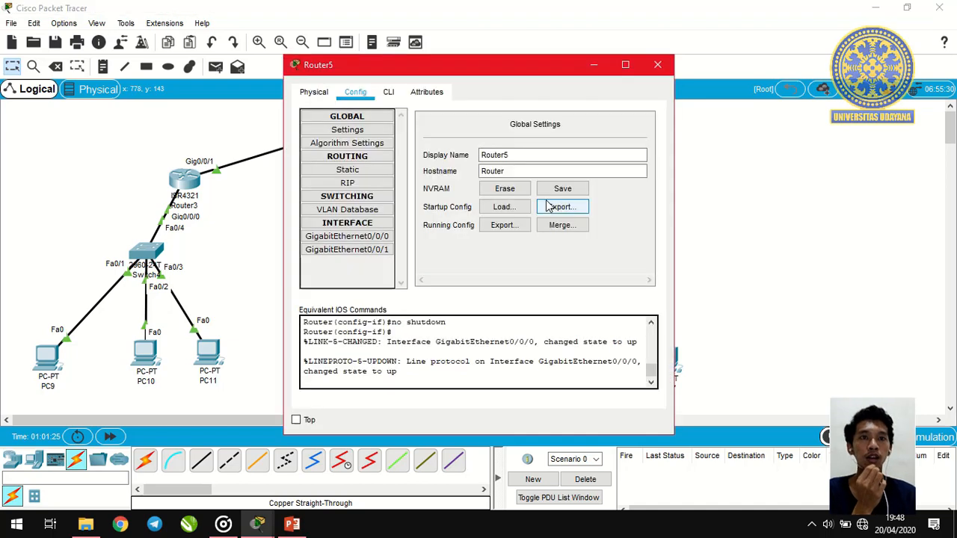
pyautogui.click(347, 249)
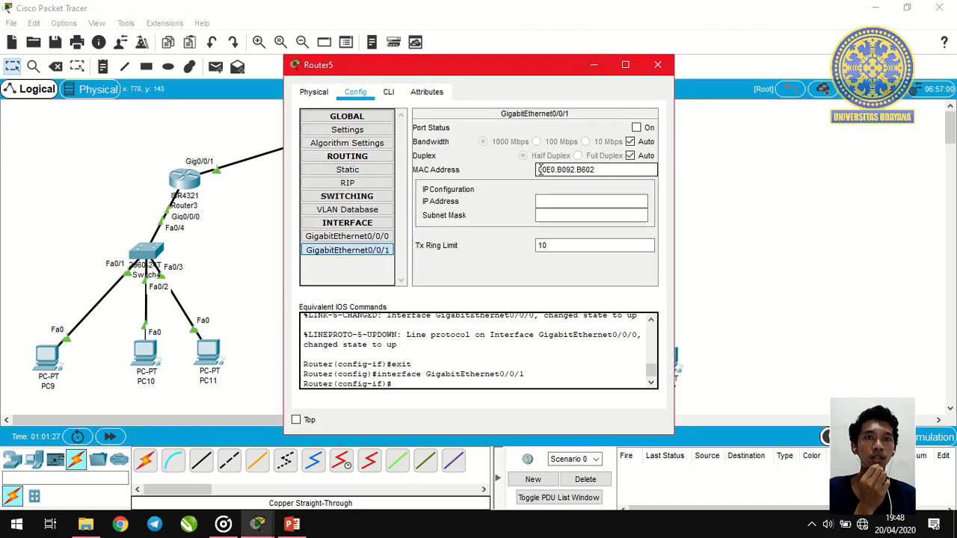
pyautogui.click(576, 200)
pyautogui.write('192.168.7.95')
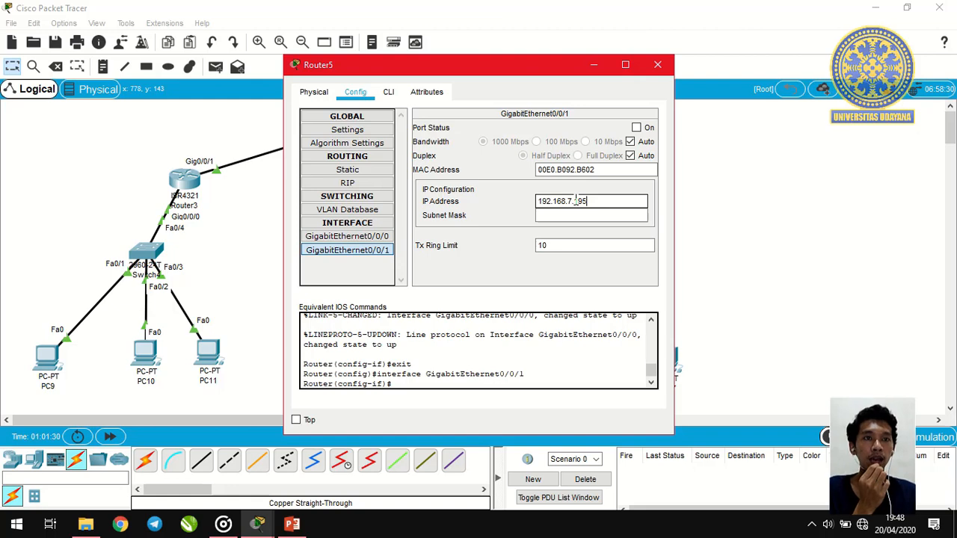
pyautogui.press('Tab')
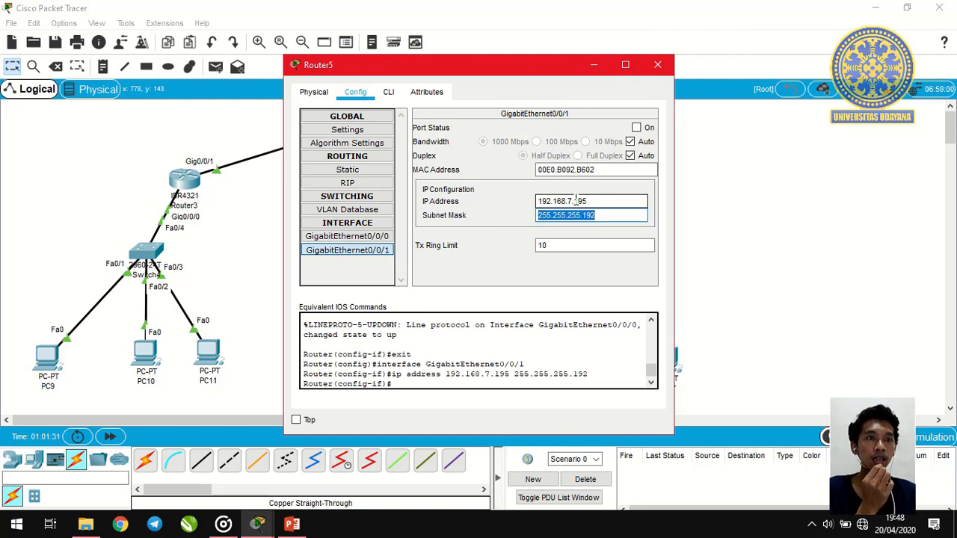
pyautogui.click(635, 128)
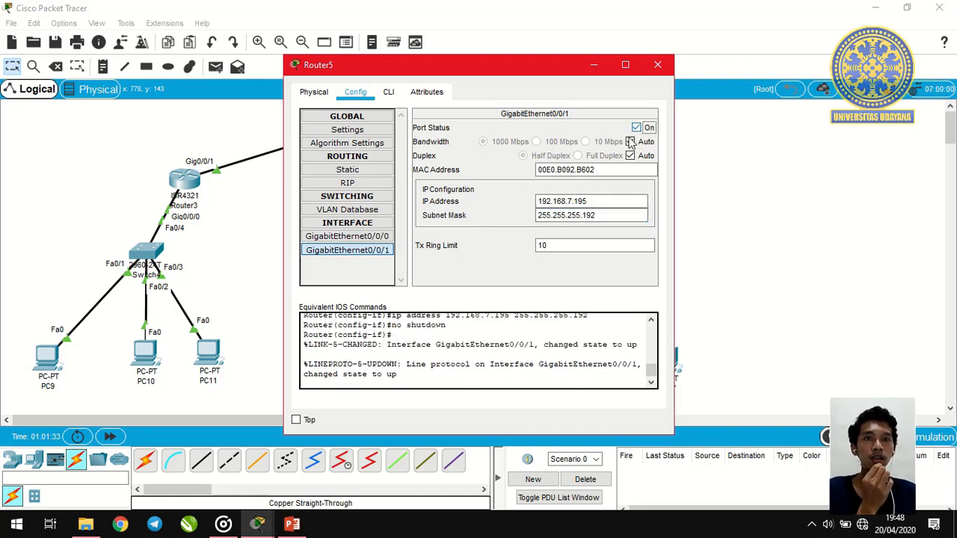
pyautogui.click(657, 65)
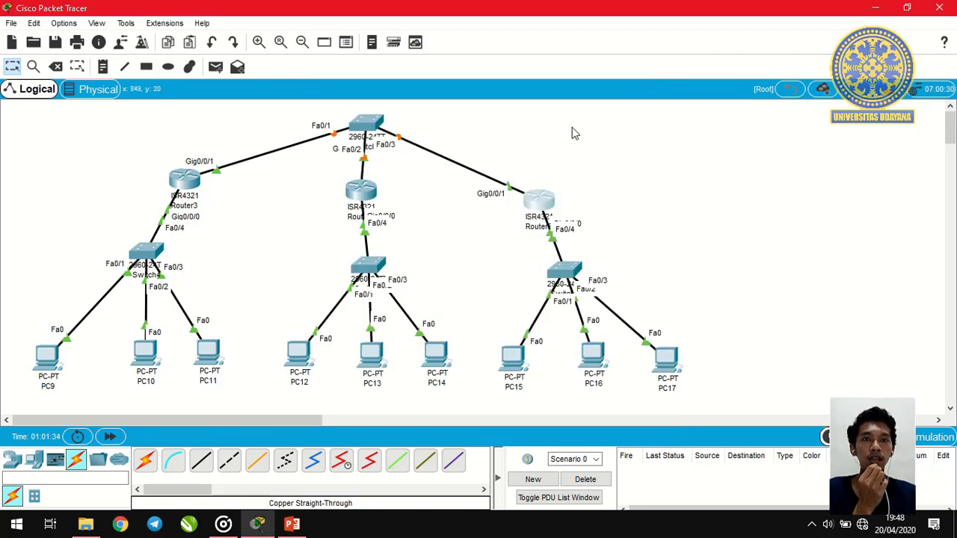
# Open Router3's static routing settings and enter destination network 192.168.7.64 with mask 255.255.255.192.
pyautogui.click(187, 180)
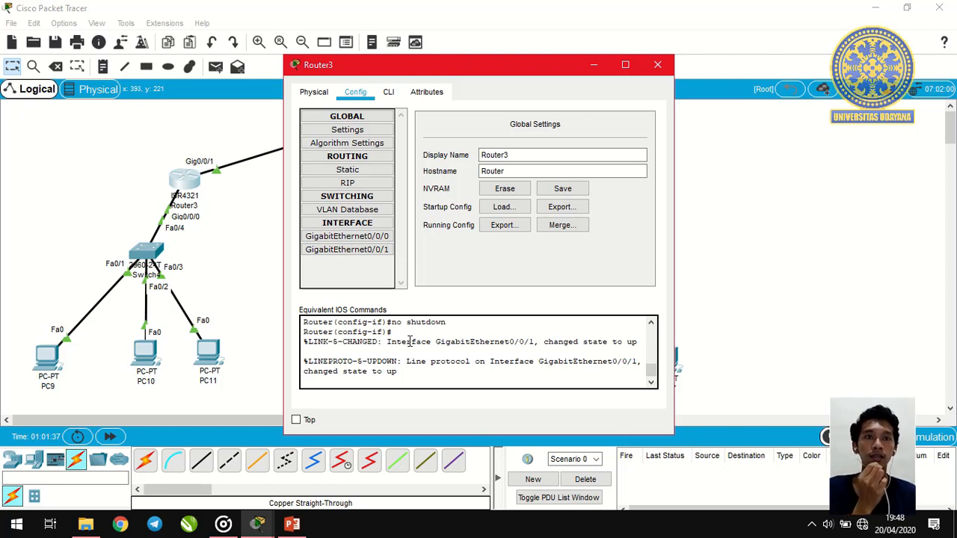
pyautogui.click(352, 171)
pyautogui.click(525, 139)
pyautogui.moveTo(454, 70); pyautogui.dragTo(699, 65)
pyautogui.write('19')
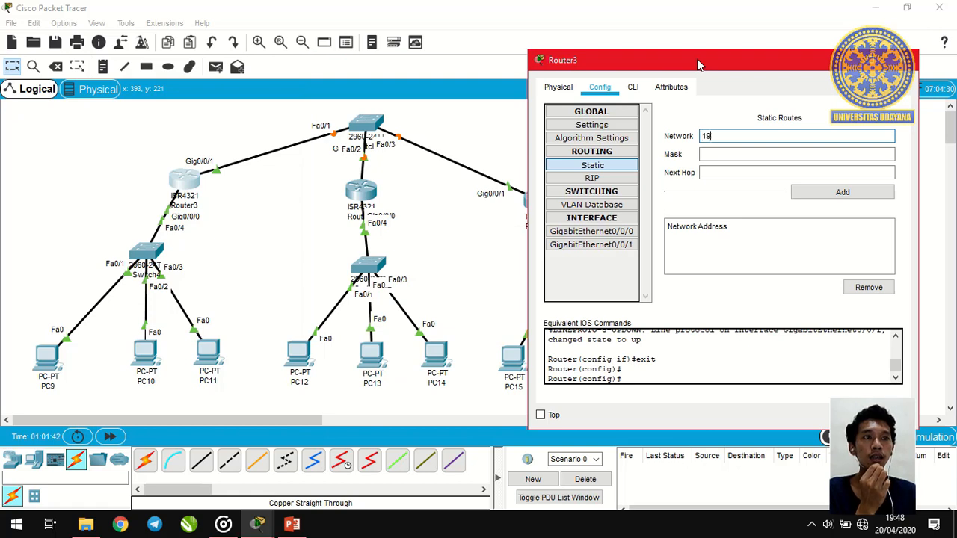
pyautogui.write('2.168.7.64')
pyautogui.press('Tab')
pyautogui.write('2')
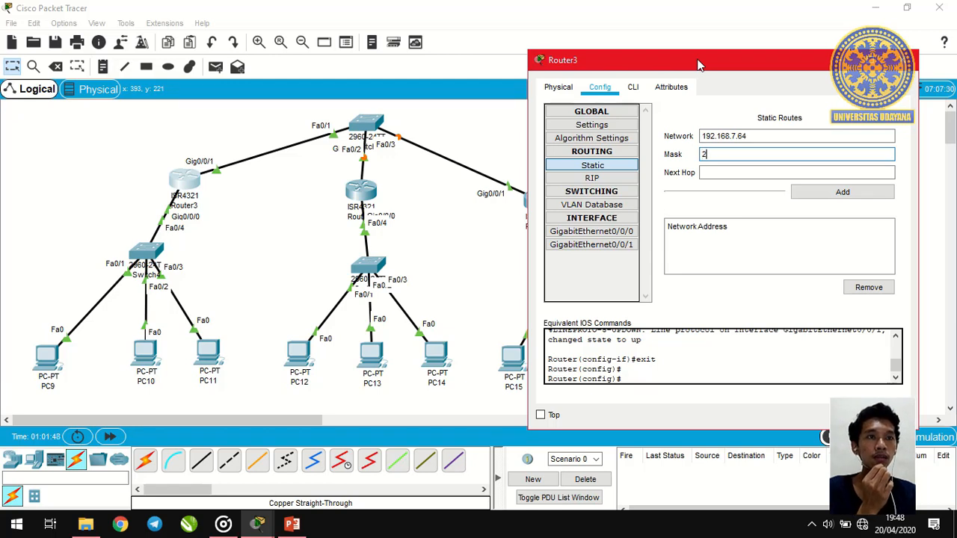
pyautogui.write('55.255.255.192')
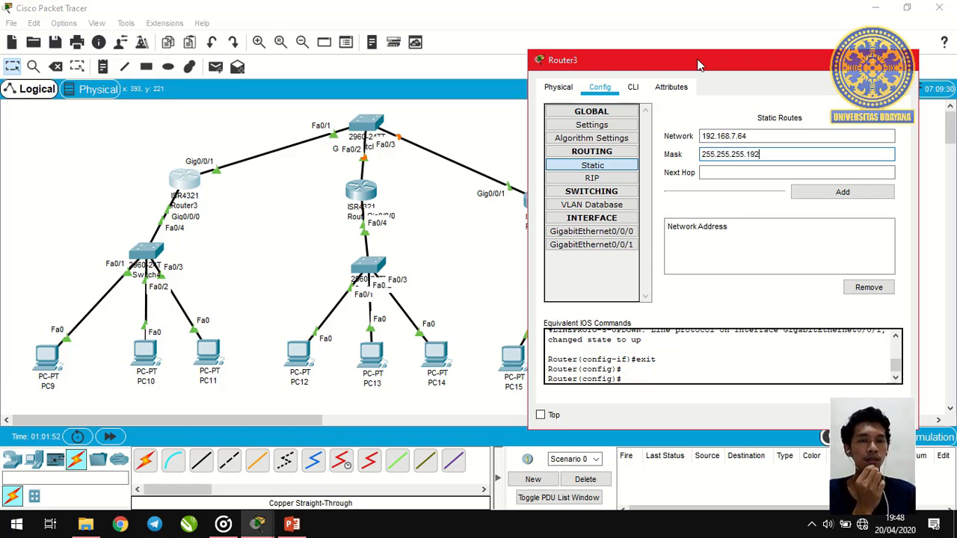
# Set the next hop to 192.168.7.194 and add the static route to Router3.
pyautogui.press('Tab')
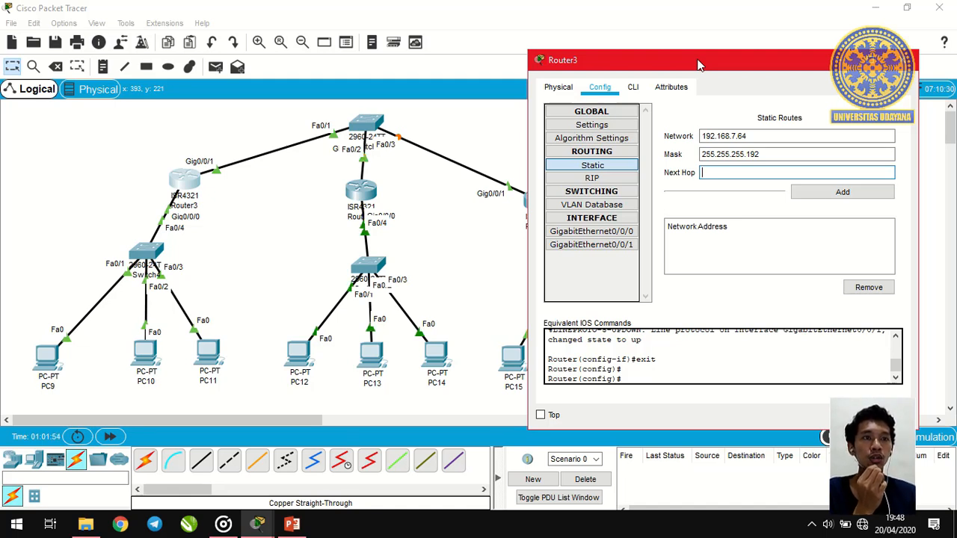
pyautogui.write('192.168.7.')
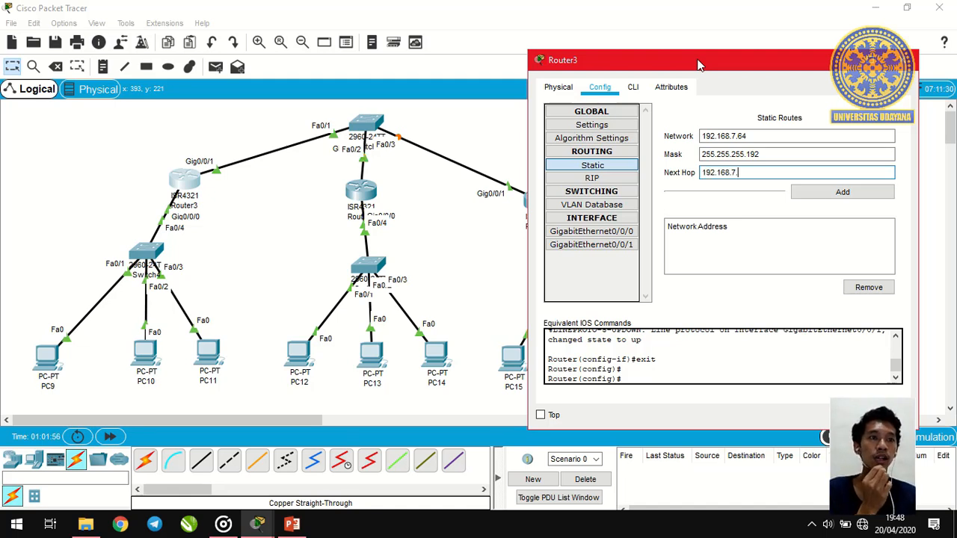
pyautogui.write('19')
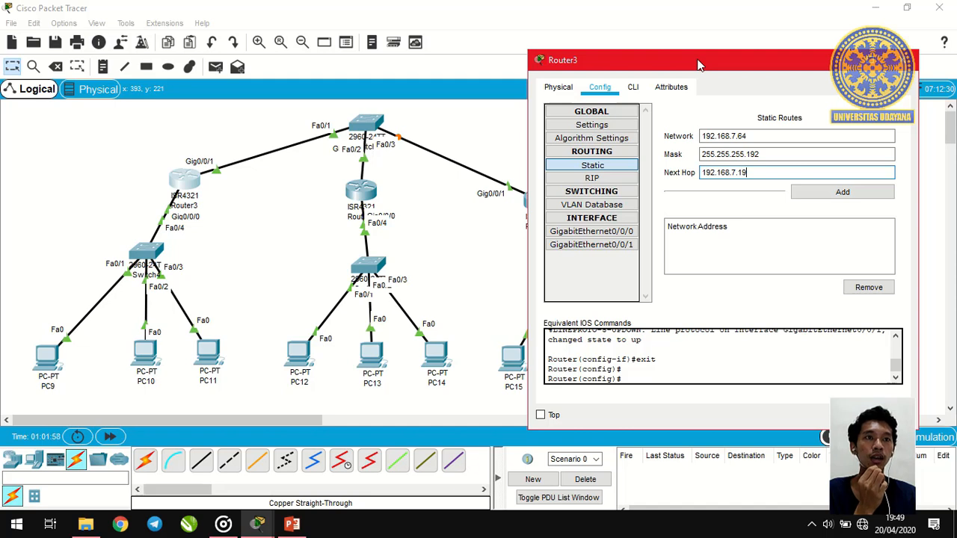
pyautogui.write('4')
pyautogui.click(857, 195)
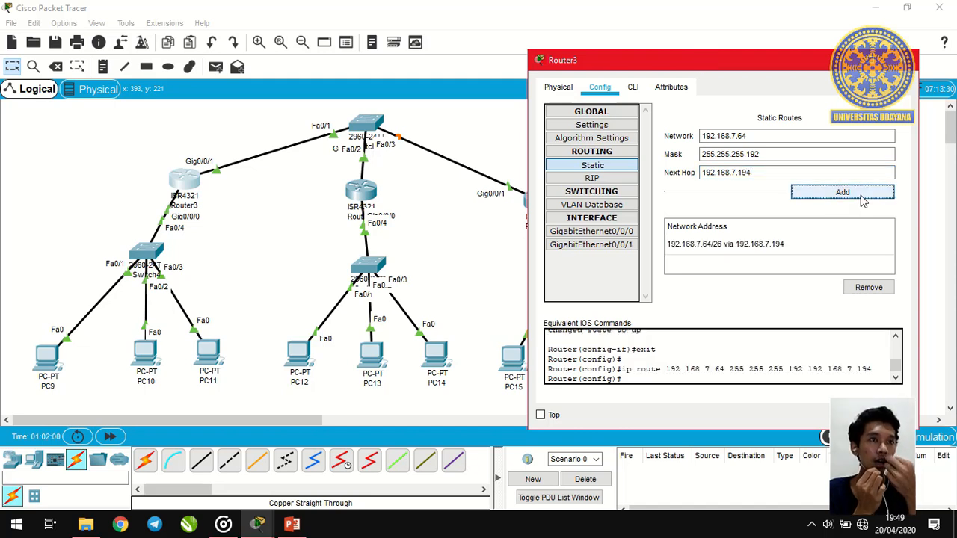
# Add a second static route on Router3 to network 192.168.7.128 via next hop 192.168.7.195, and close the router's window.
pyautogui.click(758, 138)
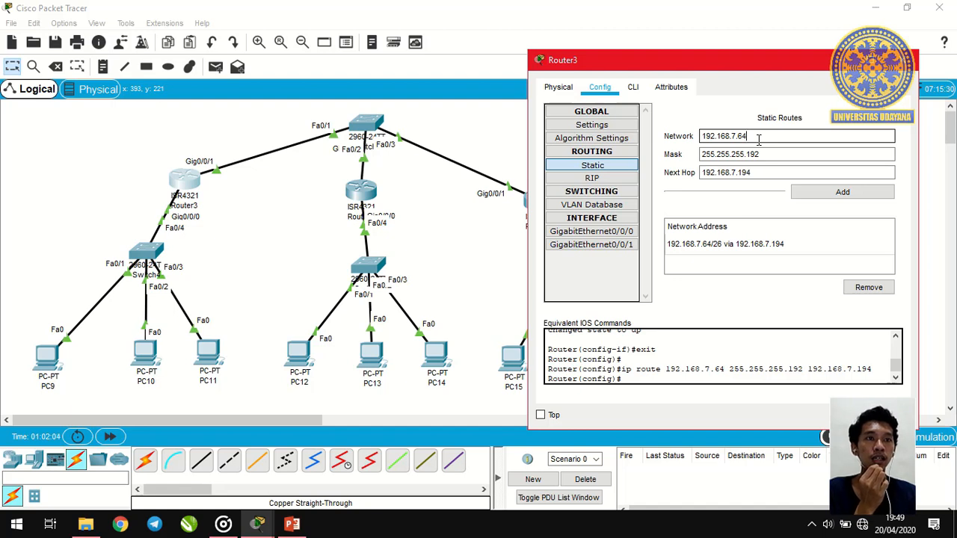
pyautogui.press('BackSpace')
pyautogui.press('BackSpace')
pyautogui.write('12')
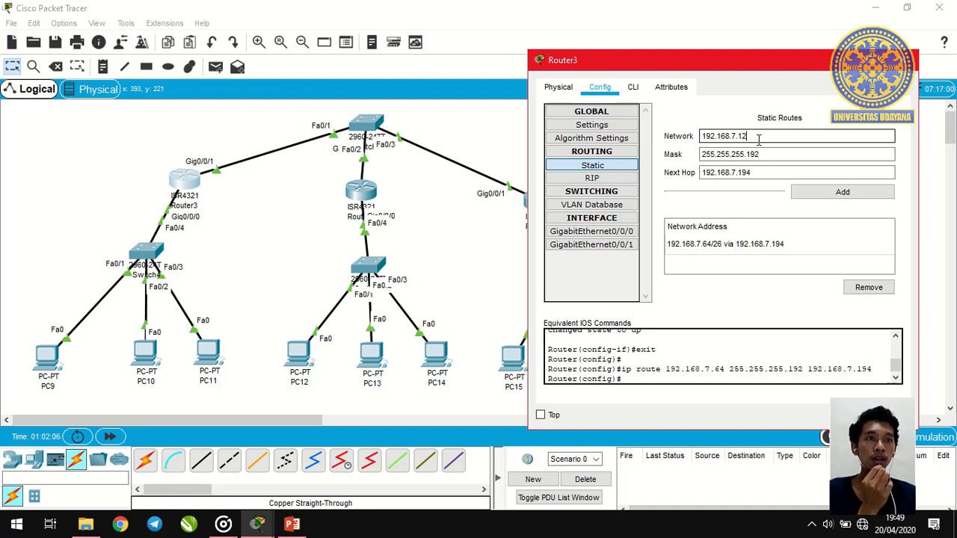
pyautogui.write('8')
pyautogui.press('Tab')
pyautogui.press('Tab')
pyautogui.press('End')
pyautogui.press('BackSpace')
pyautogui.write('5')
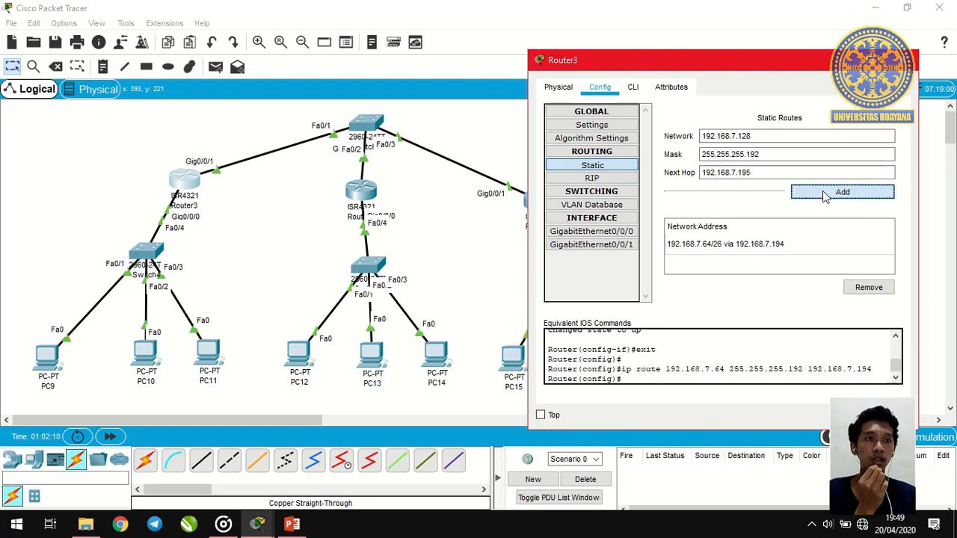
pyautogui.click(830, 194)
pyautogui.click(908, 64)
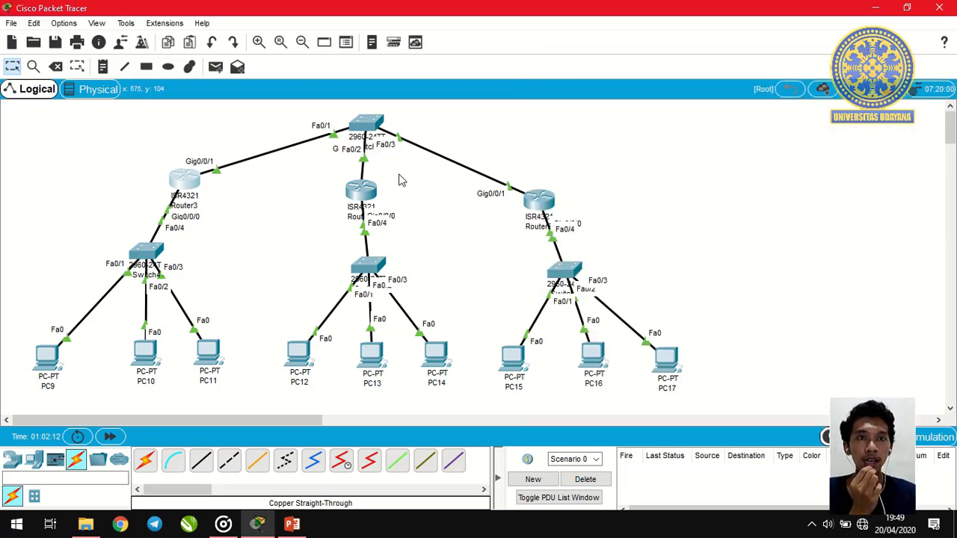
# Open Router4's static routing settings and enter destination network 192.168.7.0 with mask 255.255.255.192.
pyautogui.click(363, 188)
pyautogui.click(346, 170)
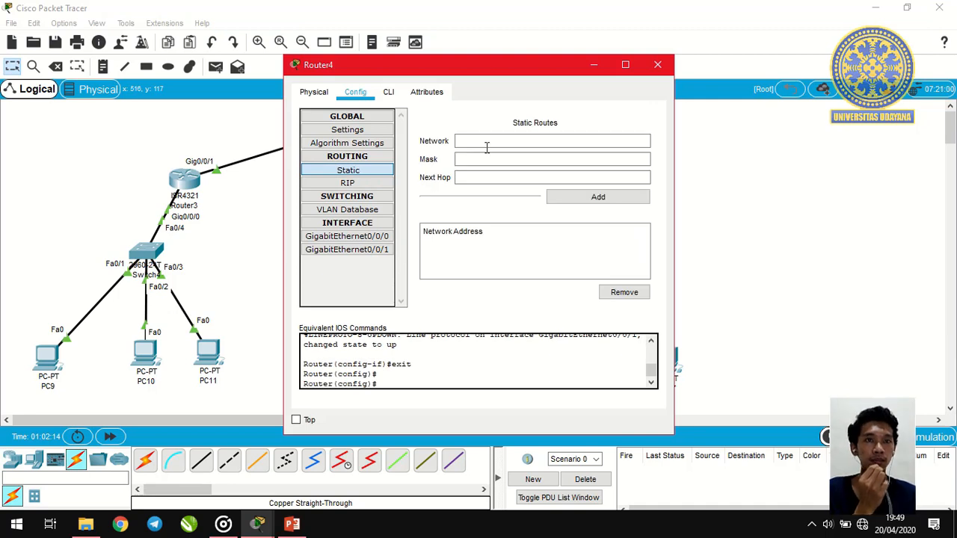
pyautogui.click(481, 139)
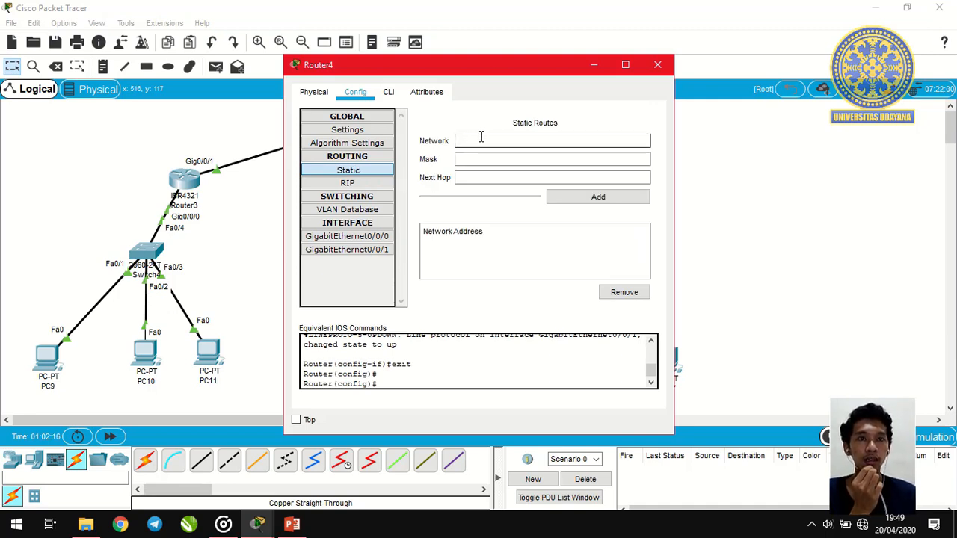
pyautogui.write('192.168.7.1')
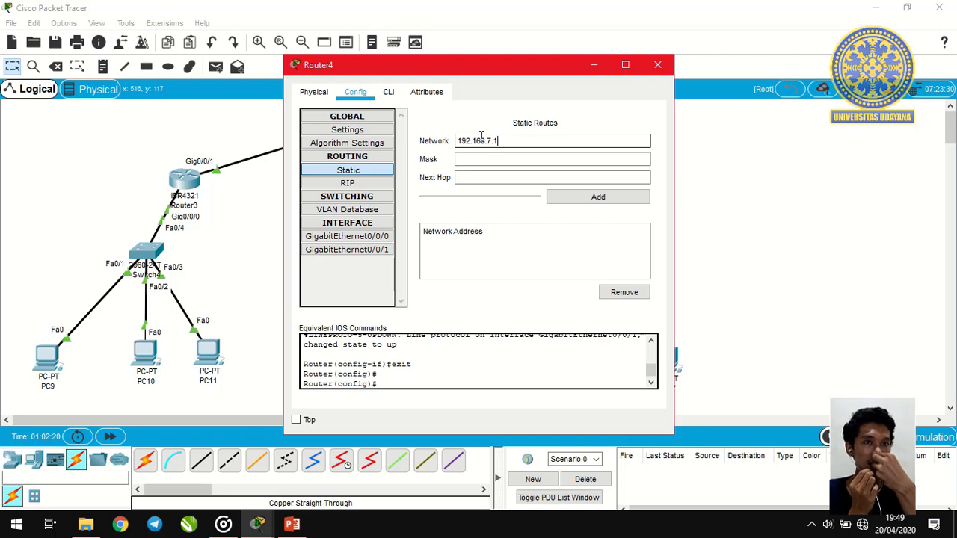
pyautogui.press('BackSpace')
pyautogui.write('0')
pyautogui.press('Tab')
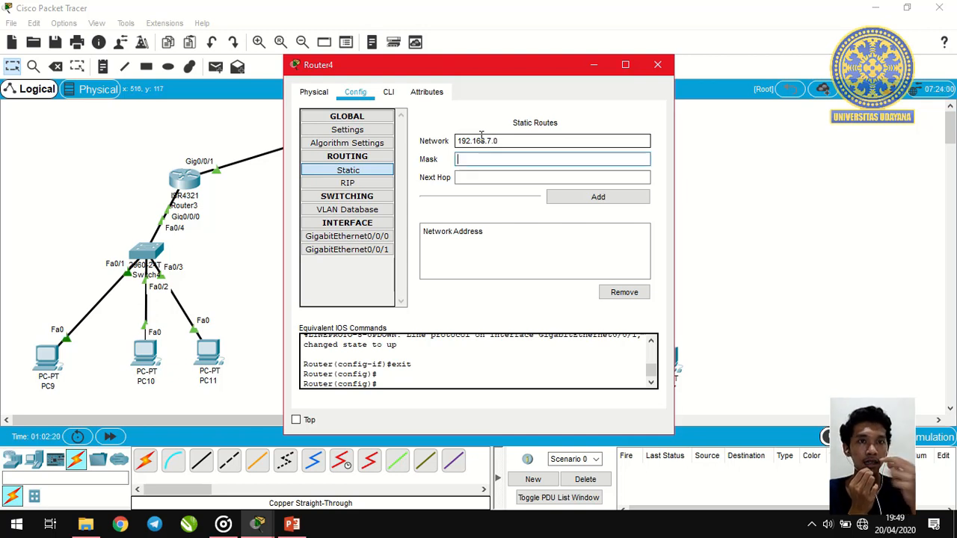
pyautogui.write('255')
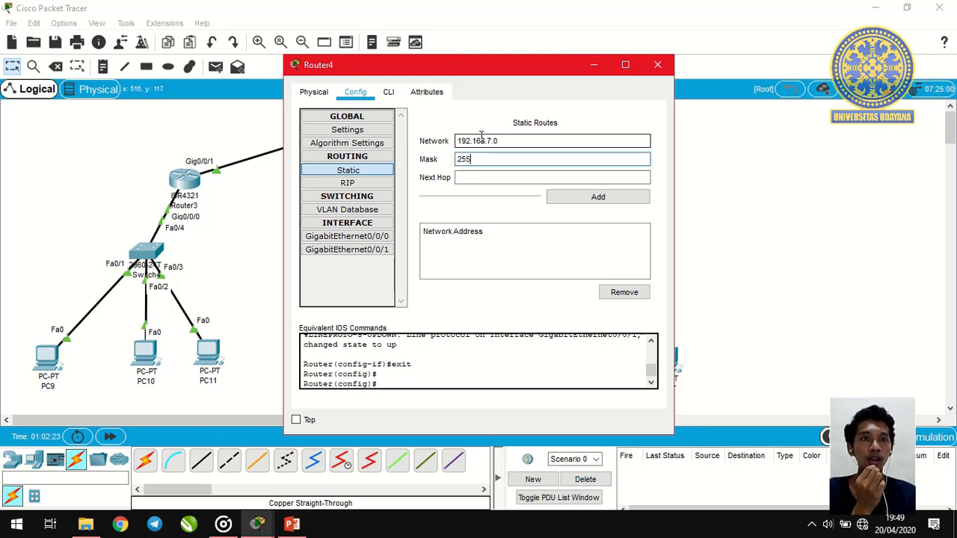
pyautogui.write('.2')
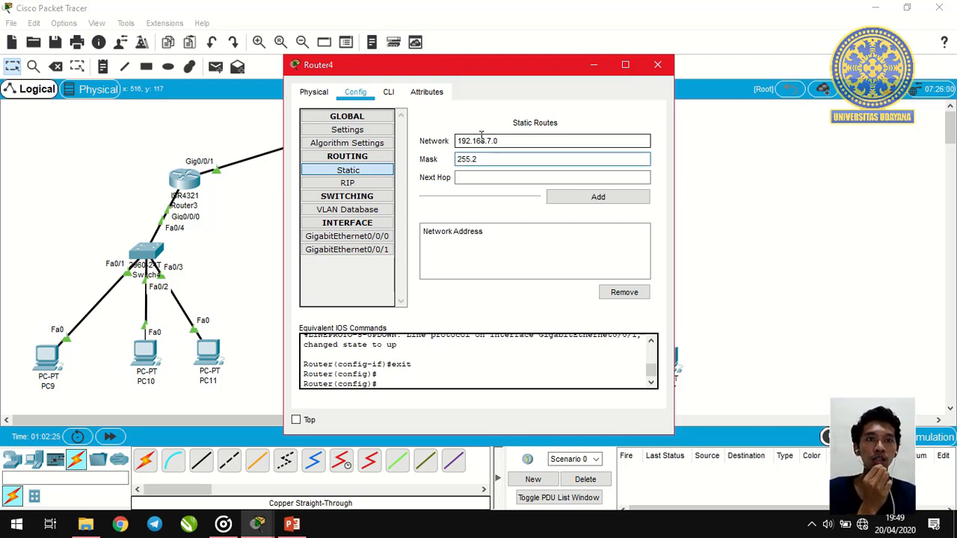
pyautogui.write('55.2')
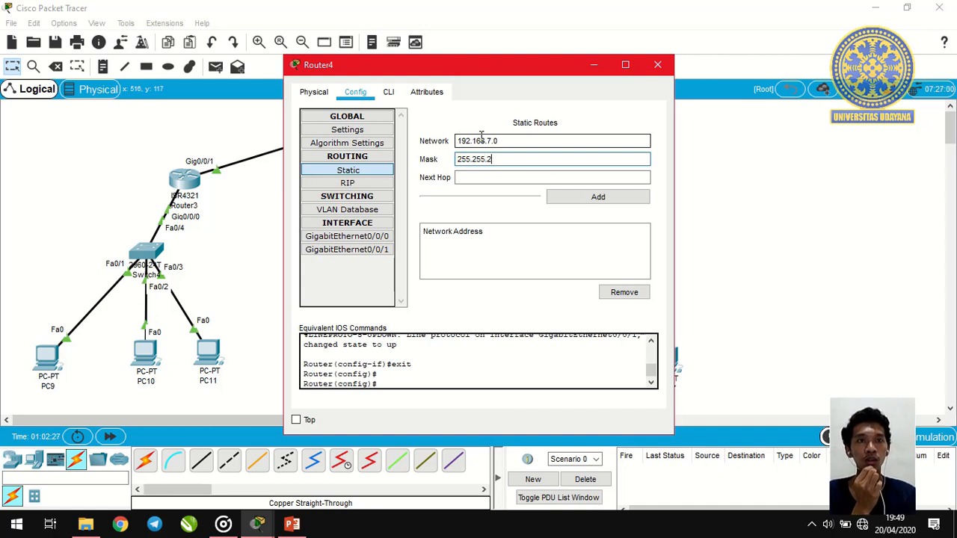
pyautogui.write('55.192')
# Set the next hop to 192.168.7.193 and add the static route to Router4.
pyautogui.press('Tab')
pyautogui.write('192.')
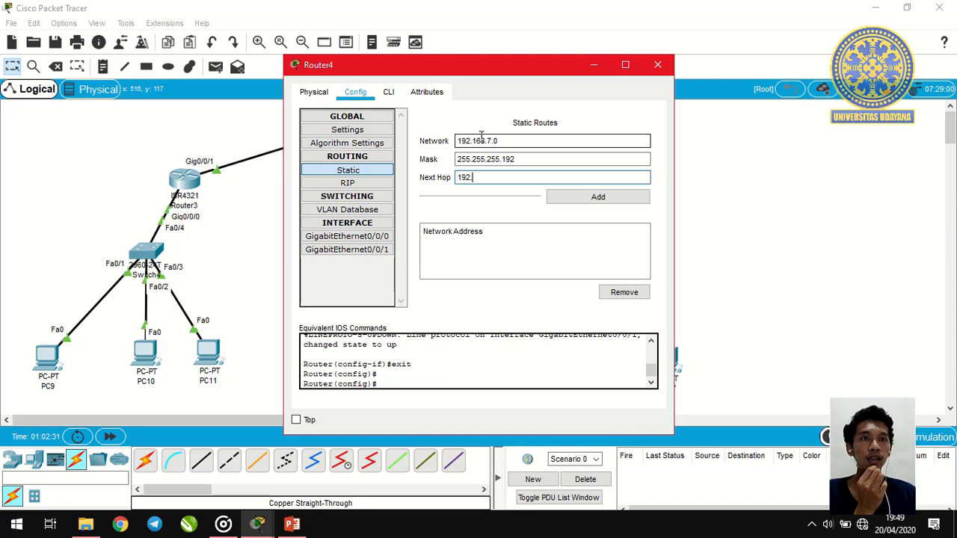
pyautogui.write('168')
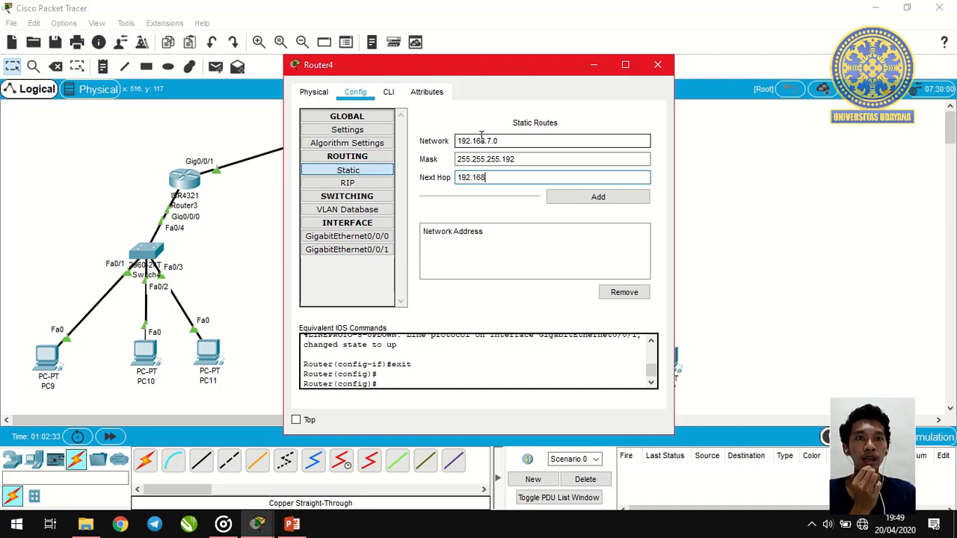
pyautogui.write('.7.')
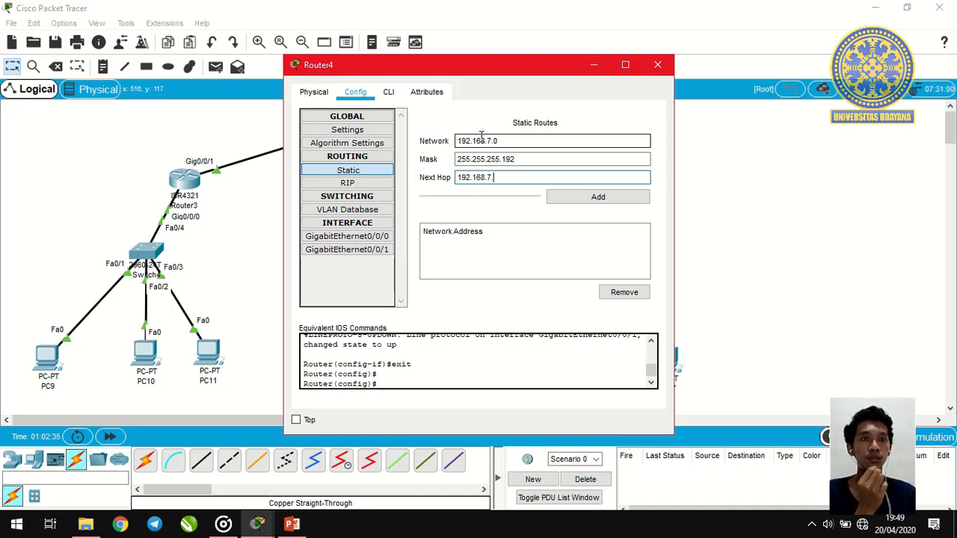
pyautogui.write('193')
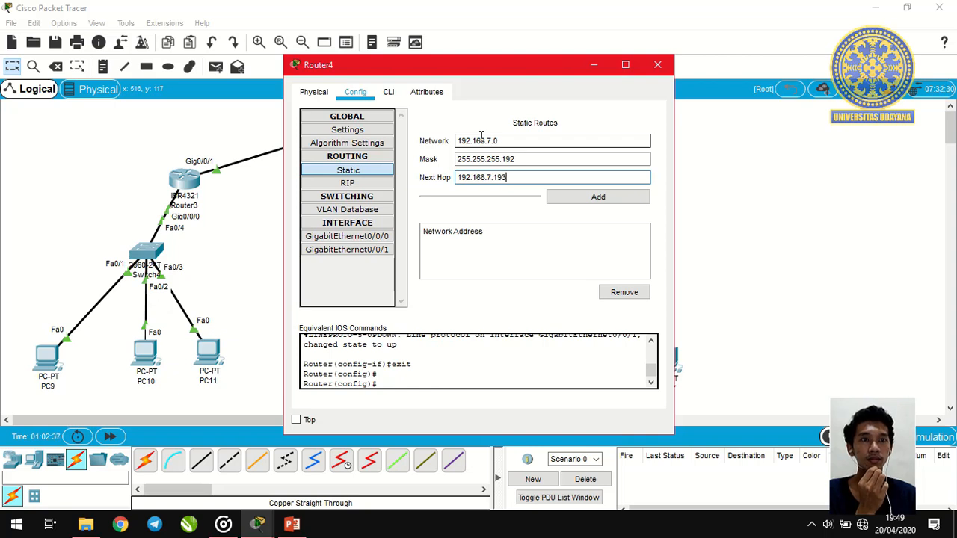
pyautogui.click(560, 198)
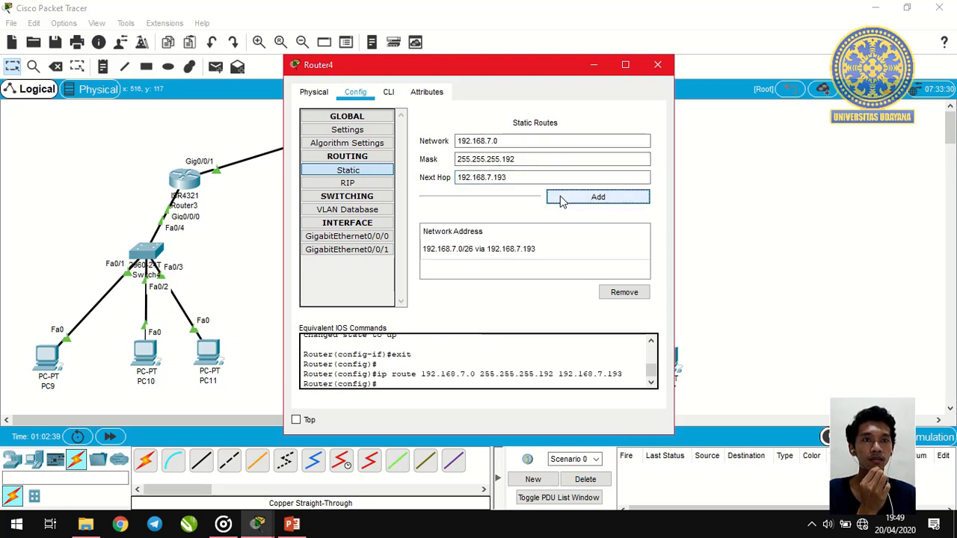
# Add a second static route on Router4 to network 192.168.7.128 via next hop 192.168.7.195, and close the router's window.
pyautogui.click(522, 142)
pyautogui.press('BackSpace')
pyautogui.write('128')
pyautogui.click(561, 180)
pyautogui.press('BackSpace')
pyautogui.write('5')
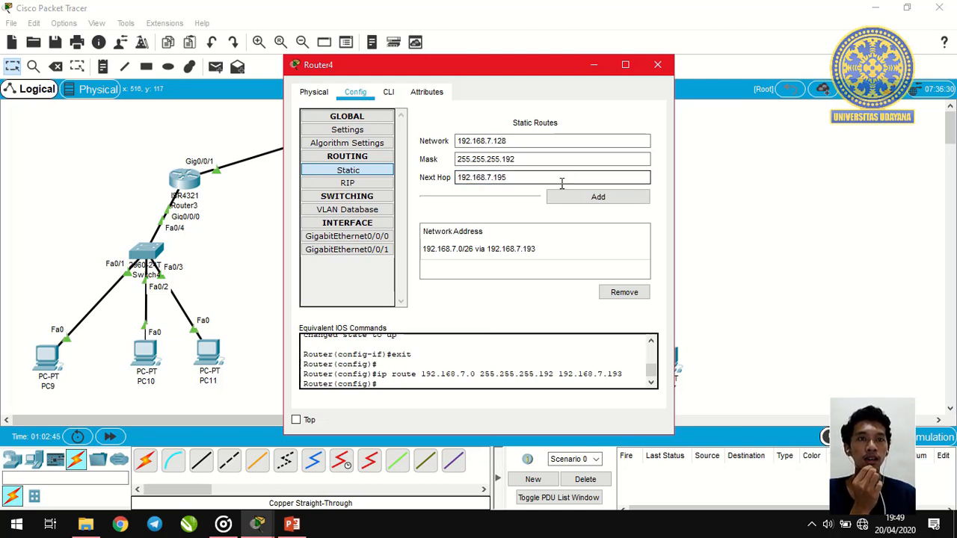
pyautogui.click(574, 202)
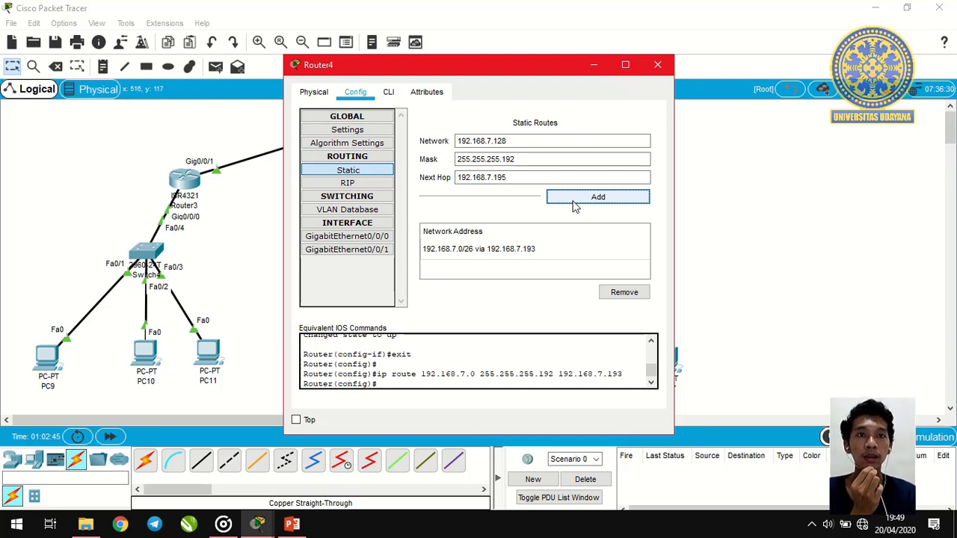
pyautogui.click(574, 198)
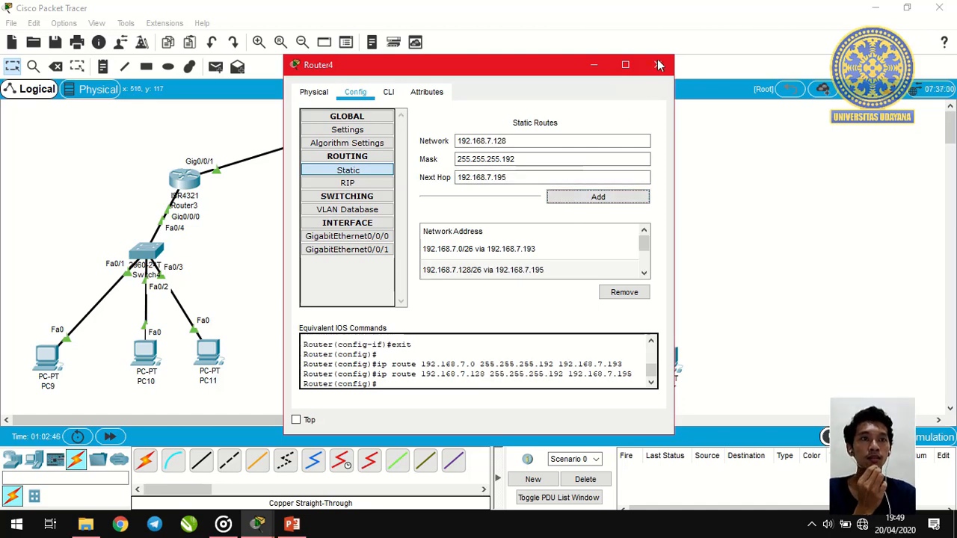
pyautogui.hotkey('alt', 'F4')
# Open Router5's static routing settings and add a route to network 192.168.7.0 with mask 255.255.255.192 via next hop 192.168.7.193.
pyautogui.click(528, 204)
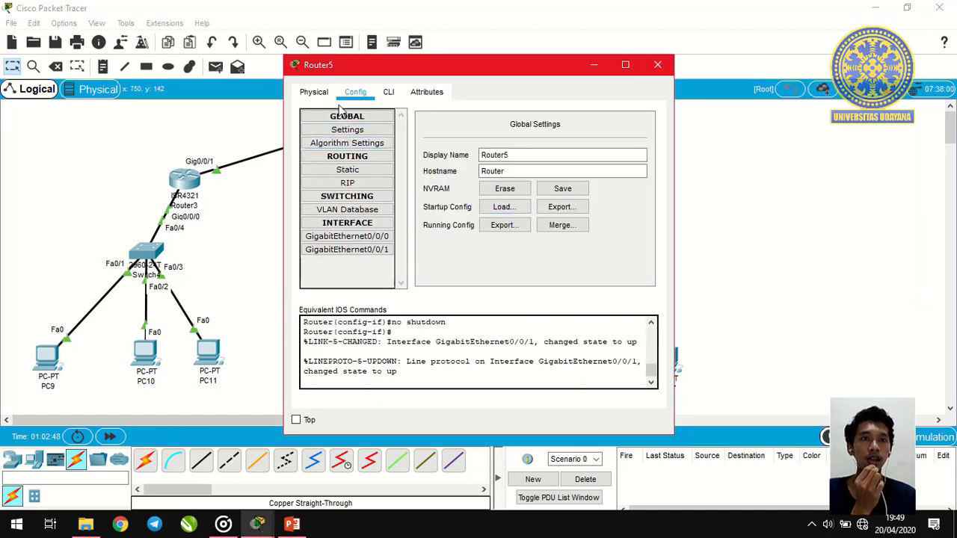
pyautogui.click(346, 170)
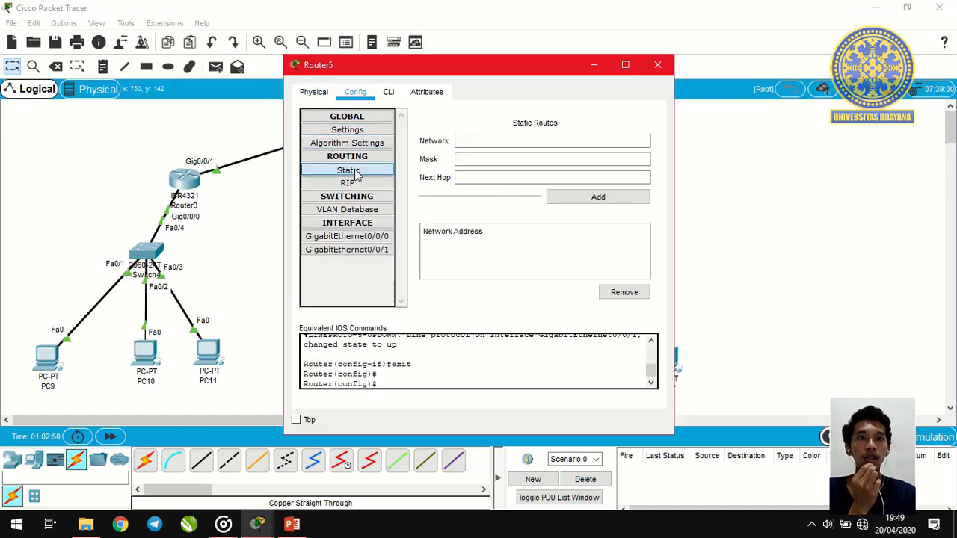
pyautogui.click(509, 142)
pyautogui.write('192.168.7.0')
pyautogui.press('Tab')
pyautogui.write('255.255.255.')
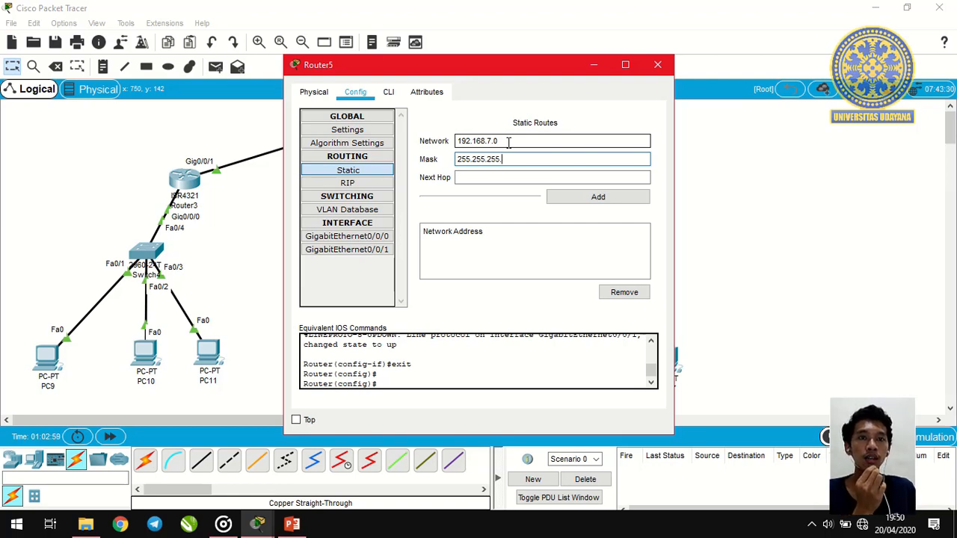
pyautogui.write('192')
pyautogui.press('Tab')
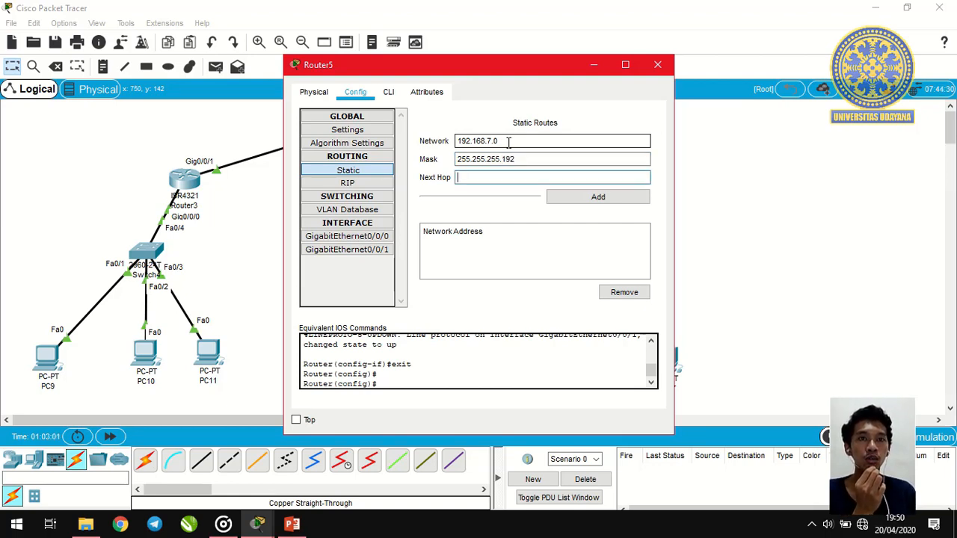
pyautogui.write('192.168.7.193')
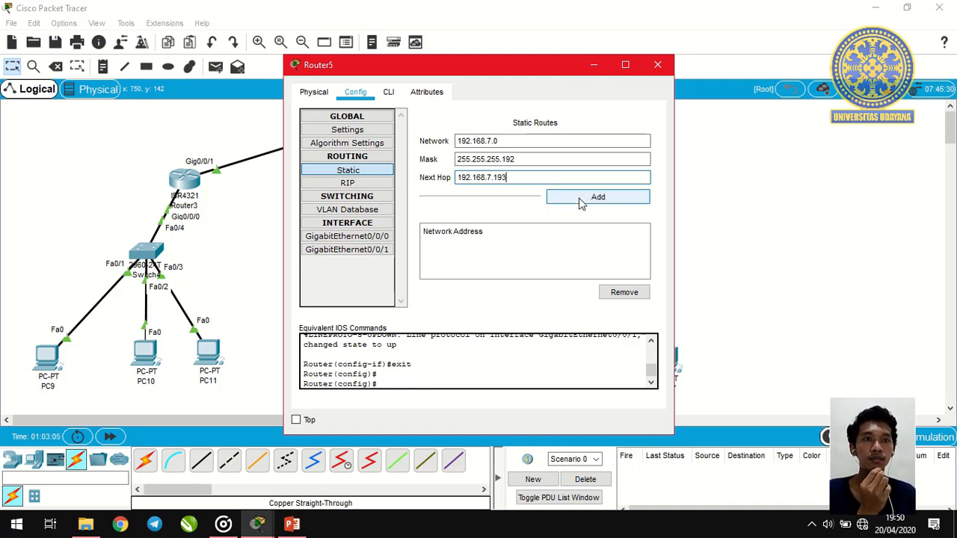
pyautogui.click(581, 200)
# Enter destination network 192.168.7.64 and next hop 192.168.7.194 for Router5's second static route.
pyautogui.click(550, 141)
pyautogui.press('BackSpace')
pyautogui.write('64')
pyautogui.press('Tab')
pyautogui.press('End')
pyautogui.press('BackSpace')
pyautogui.write('4')
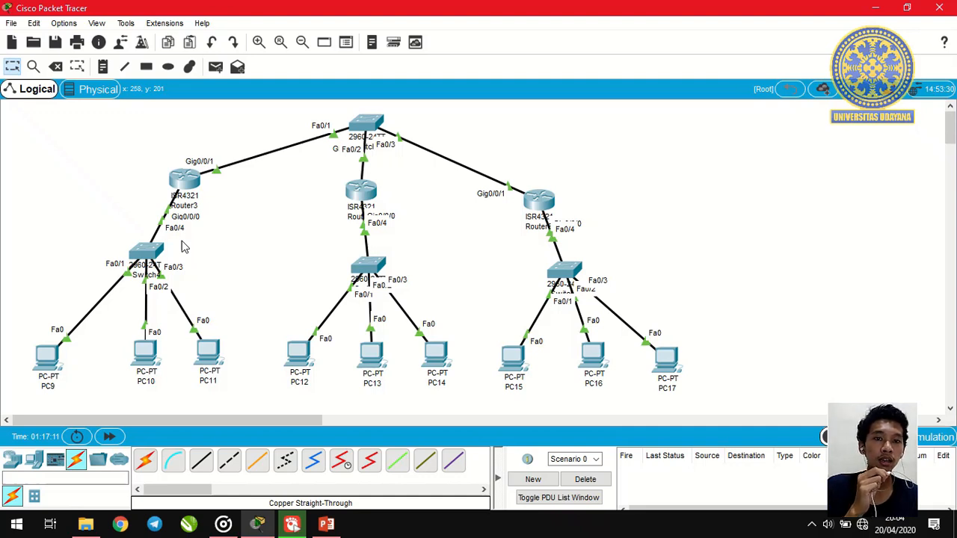
# Test connectivity from the first subnet by sending simple PDUs from PC9 to PC12 and from PC11 to PC15.
pyautogui.click(216, 67)
pyautogui.click(48, 365)
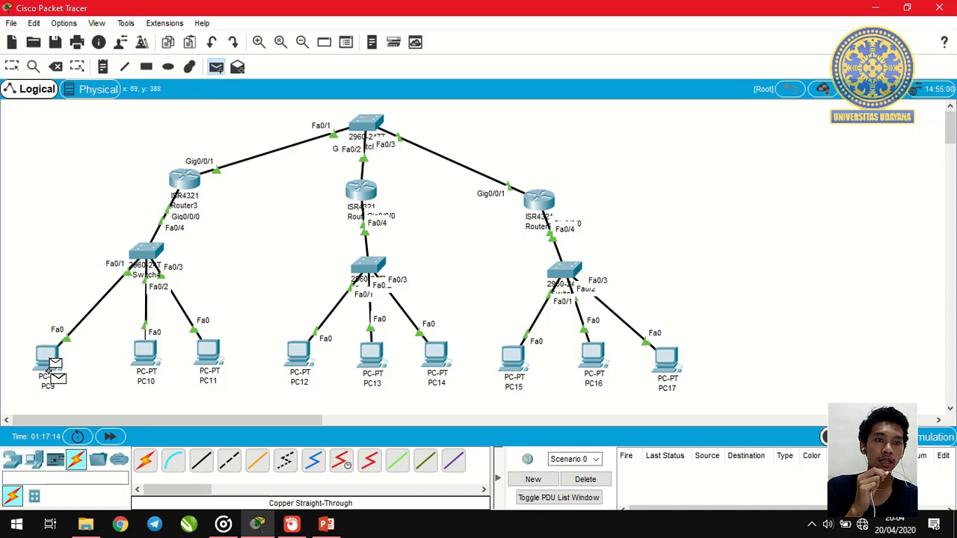
pyautogui.click(306, 356)
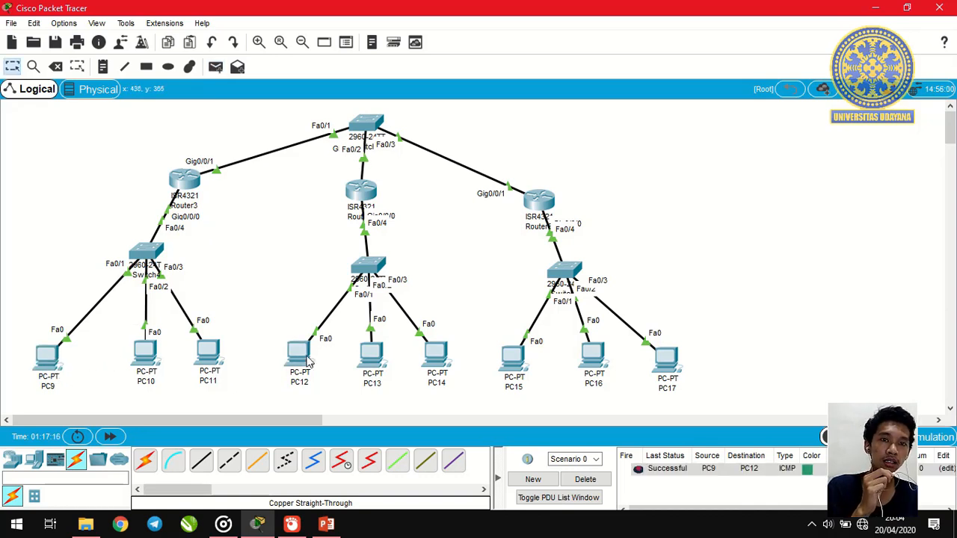
pyautogui.click(216, 67)
pyautogui.click(212, 354)
pyautogui.click(514, 364)
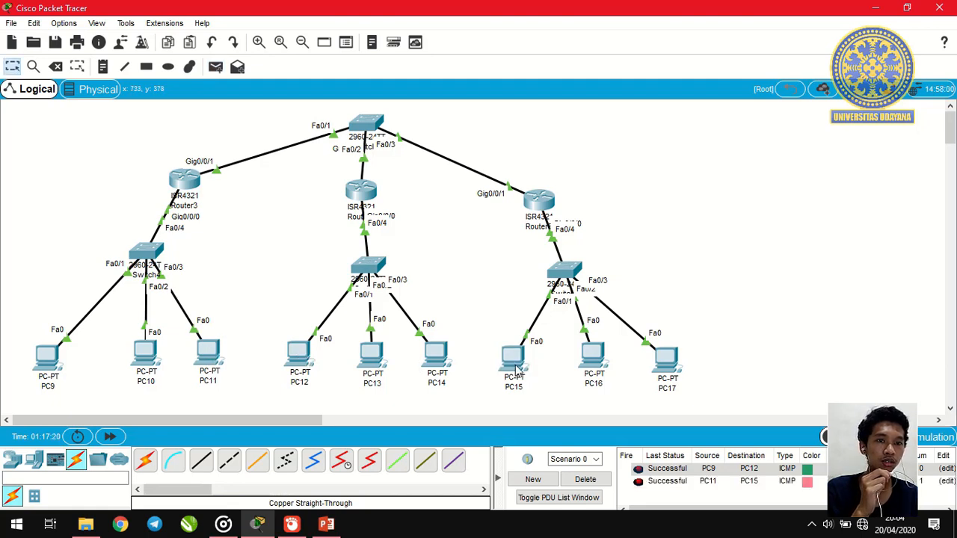
# Clear the scenario's PDU list and send simple PDUs from PC12 to PC10 and from PC13 to PC9.
pyautogui.click(585, 479)
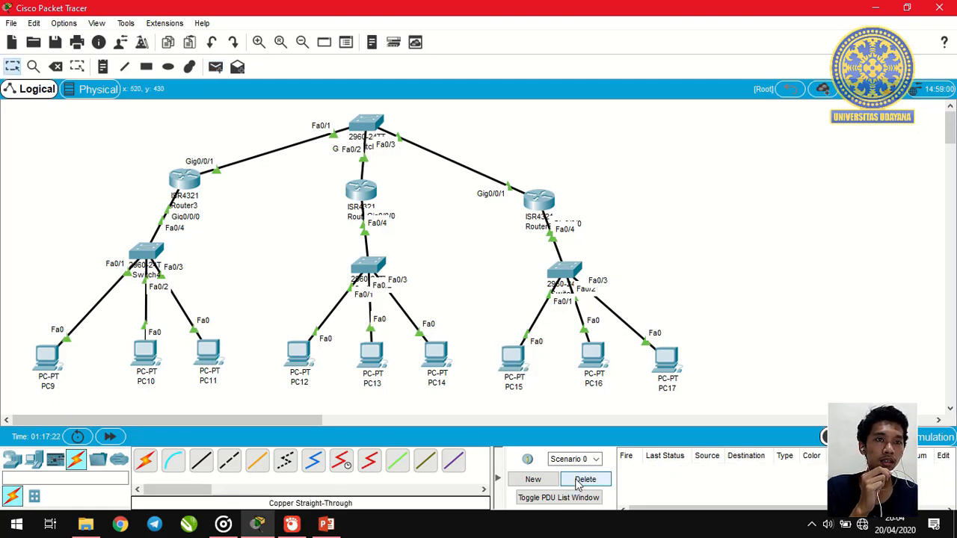
pyautogui.click(216, 67)
pyautogui.click(297, 356)
pyautogui.click(148, 355)
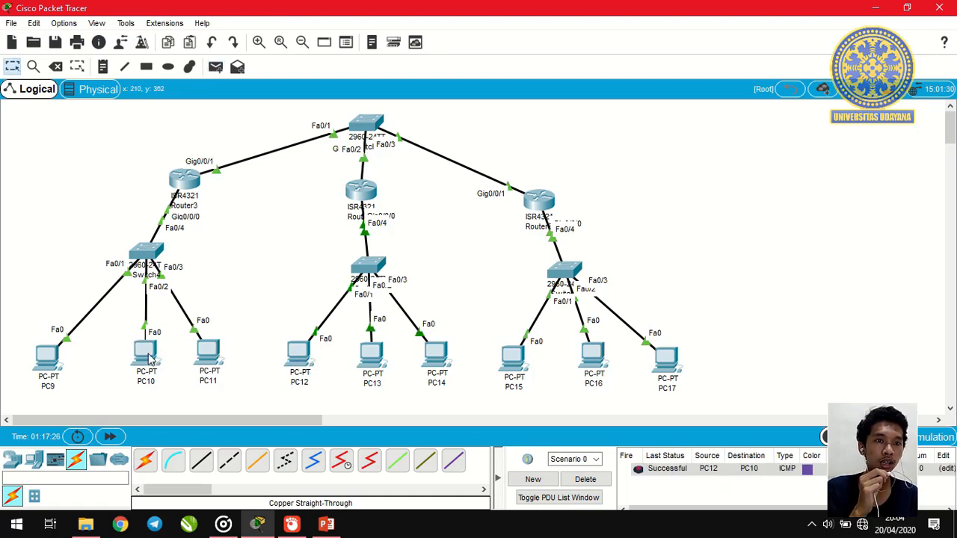
pyautogui.click(216, 67)
pyautogui.click(371, 357)
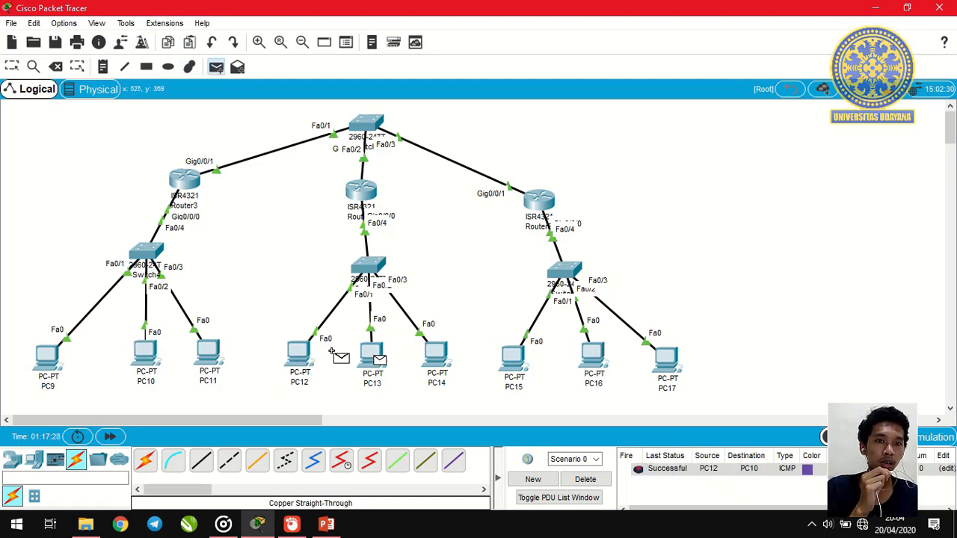
pyautogui.click(46, 363)
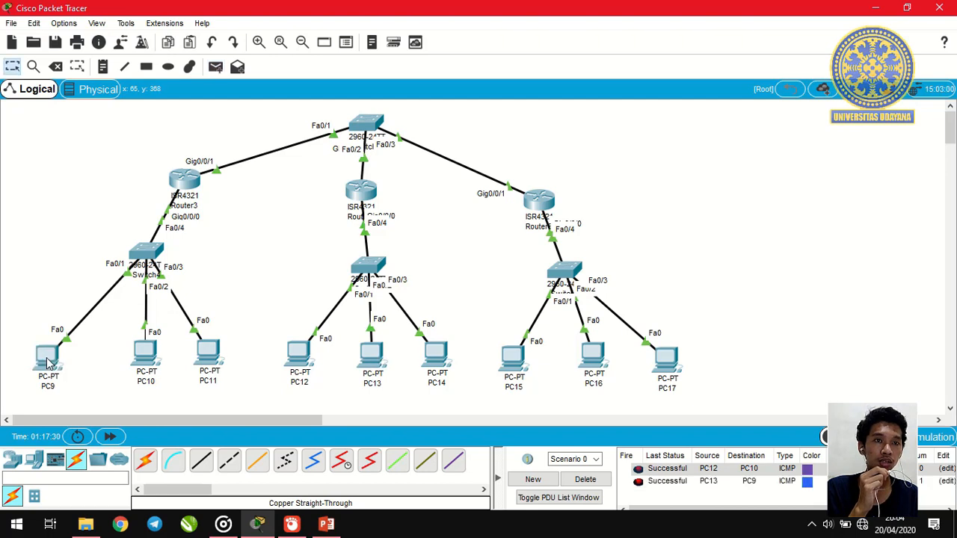
# Test the third subnet by sending simple PDUs from PC15 to PC11 and from PC16 to PC14.
pyautogui.click(216, 68)
pyautogui.click(516, 363)
pyautogui.click(213, 357)
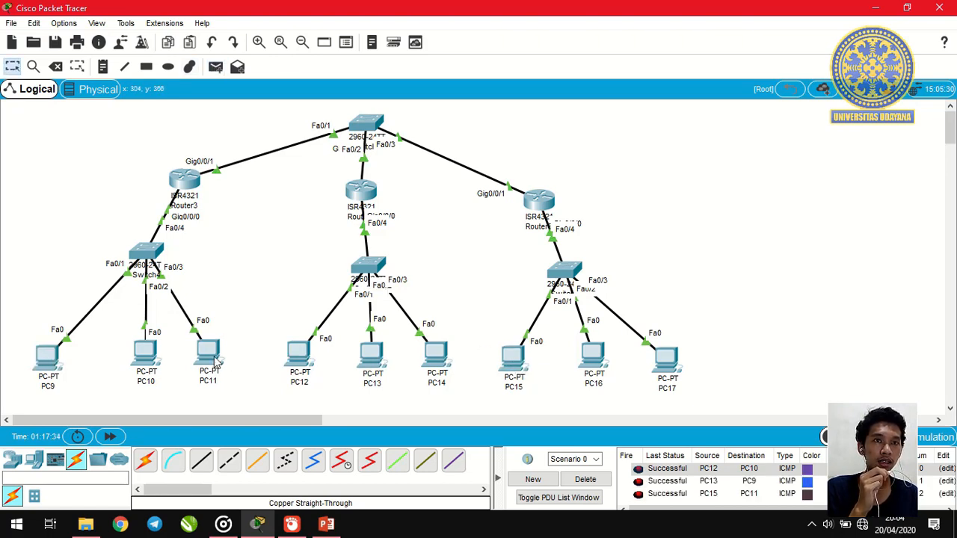
pyautogui.click(215, 67)
pyautogui.click(594, 362)
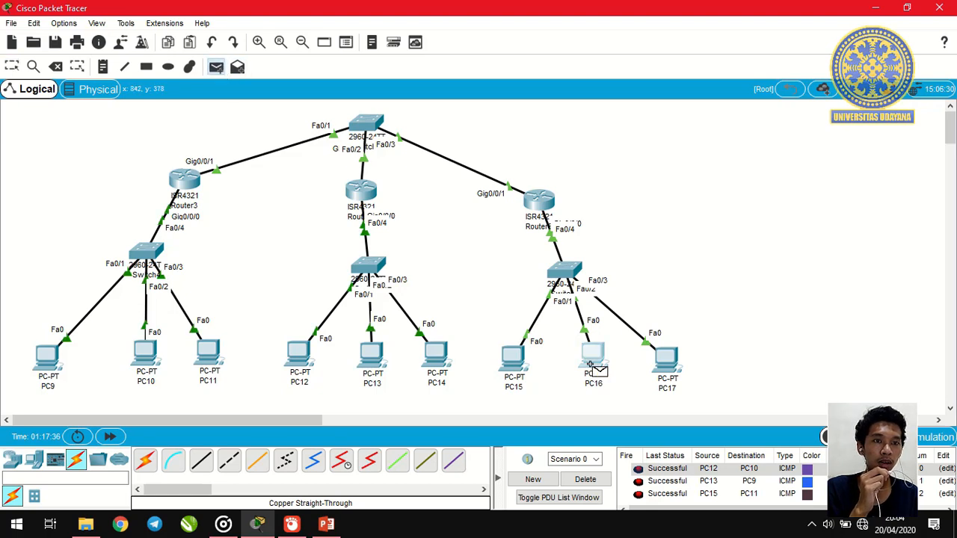
pyautogui.click(438, 357)
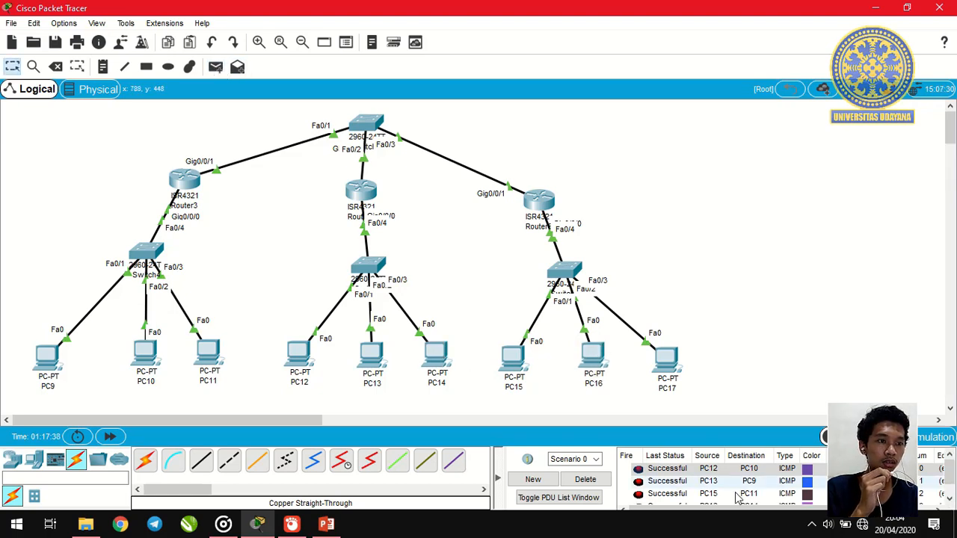
# Clear the scenario's PDU list and send simple PDUs from PC12 to PC16 and from PC14 to PC17.
pyautogui.doubleClick(712, 469)
pyautogui.click(587, 480)
pyautogui.click(216, 67)
pyautogui.click(313, 363)
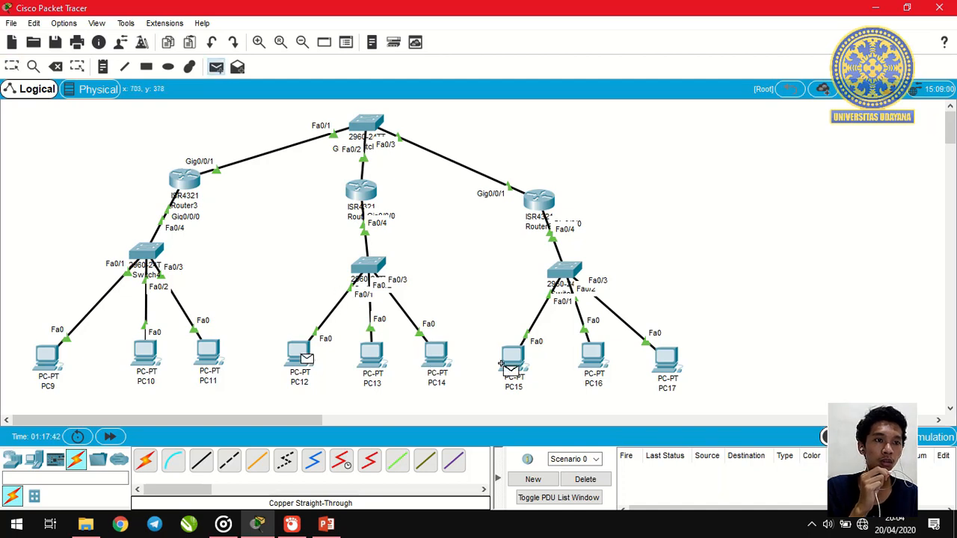
pyautogui.click(594, 367)
pyautogui.click(216, 67)
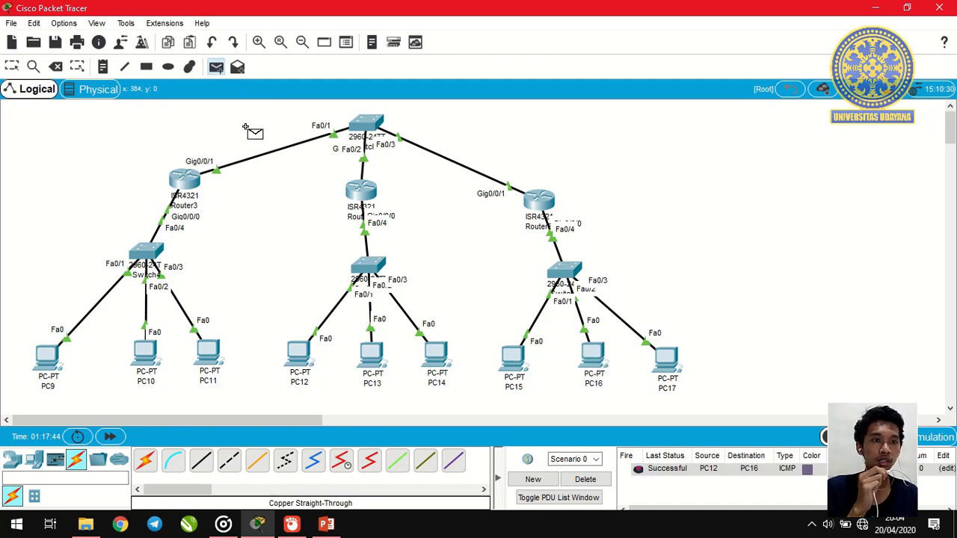
pyautogui.click(436, 358)
pyautogui.click(665, 359)
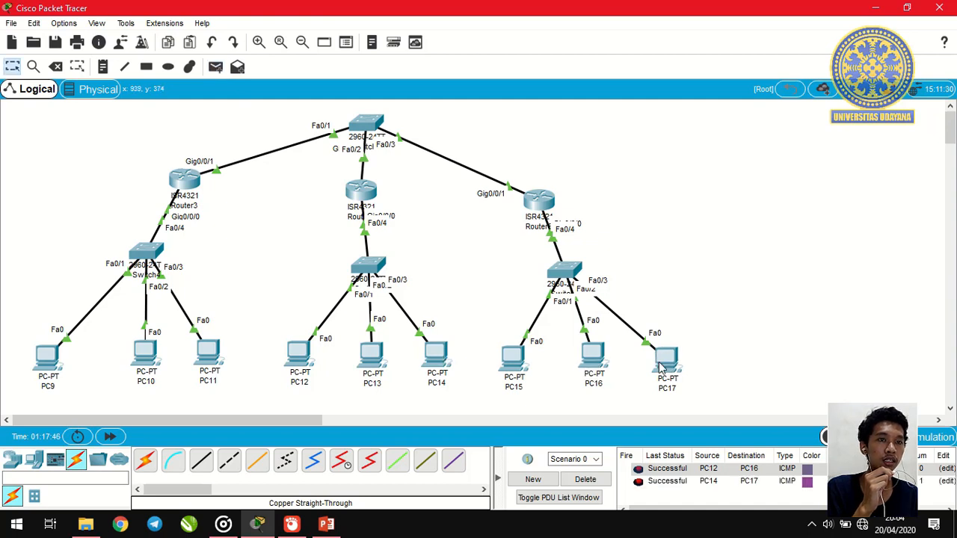
# Send a simple PDU from PC15 to PC10 to test the third subnet's connection to the first.
pyautogui.click(216, 67)
pyautogui.click(513, 361)
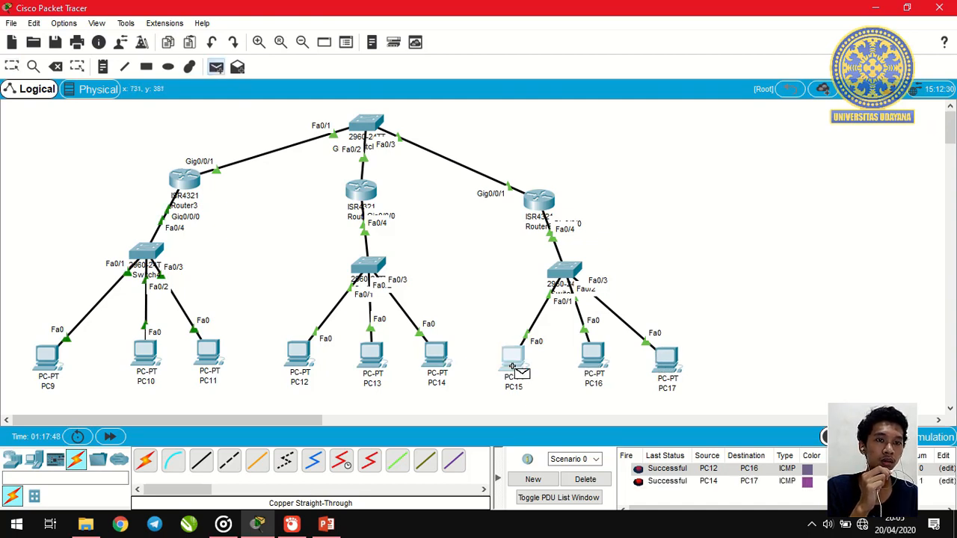
pyautogui.click(145, 356)
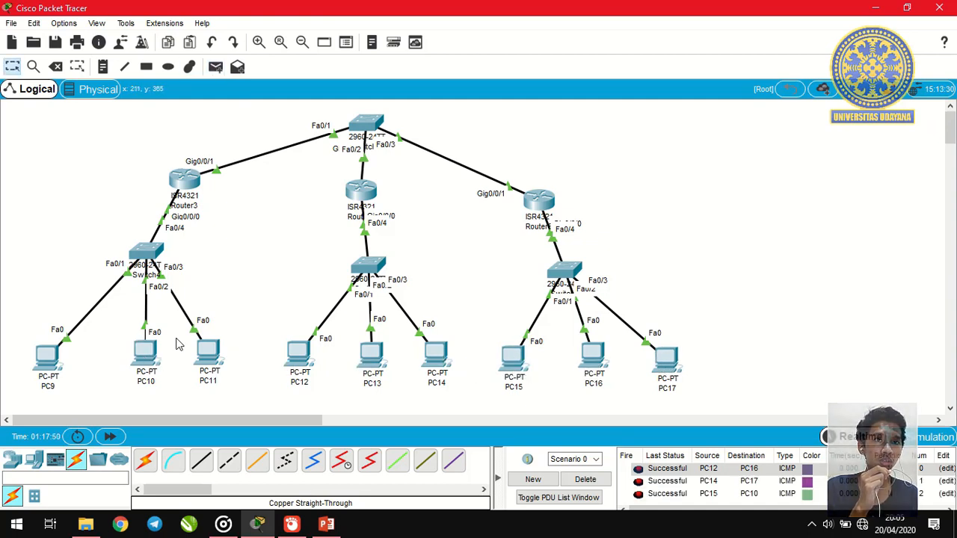